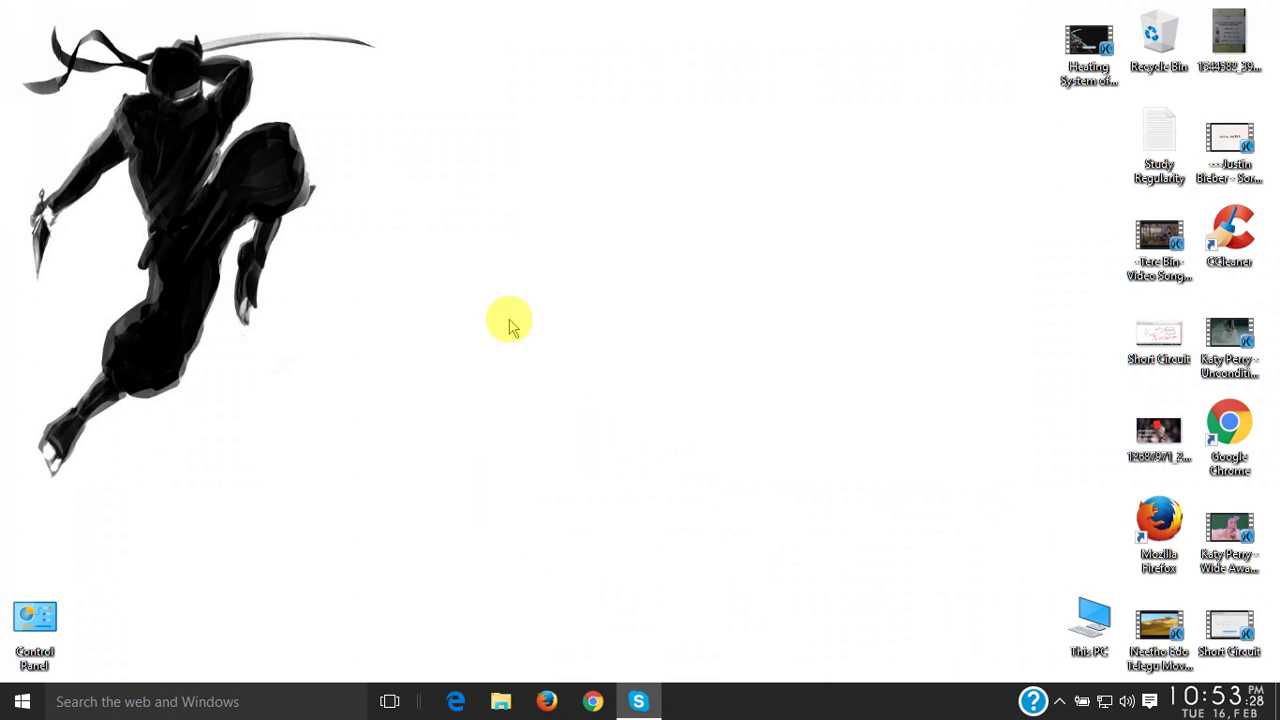
- Refresh the desktop repeatedly from its right-click menu
{"action": "right_click", "coordinate": [510, 184]}
{"action": "right_click", "coordinate": [566, 247]}
{"action": "left_click", "coordinate": [602, 289]}
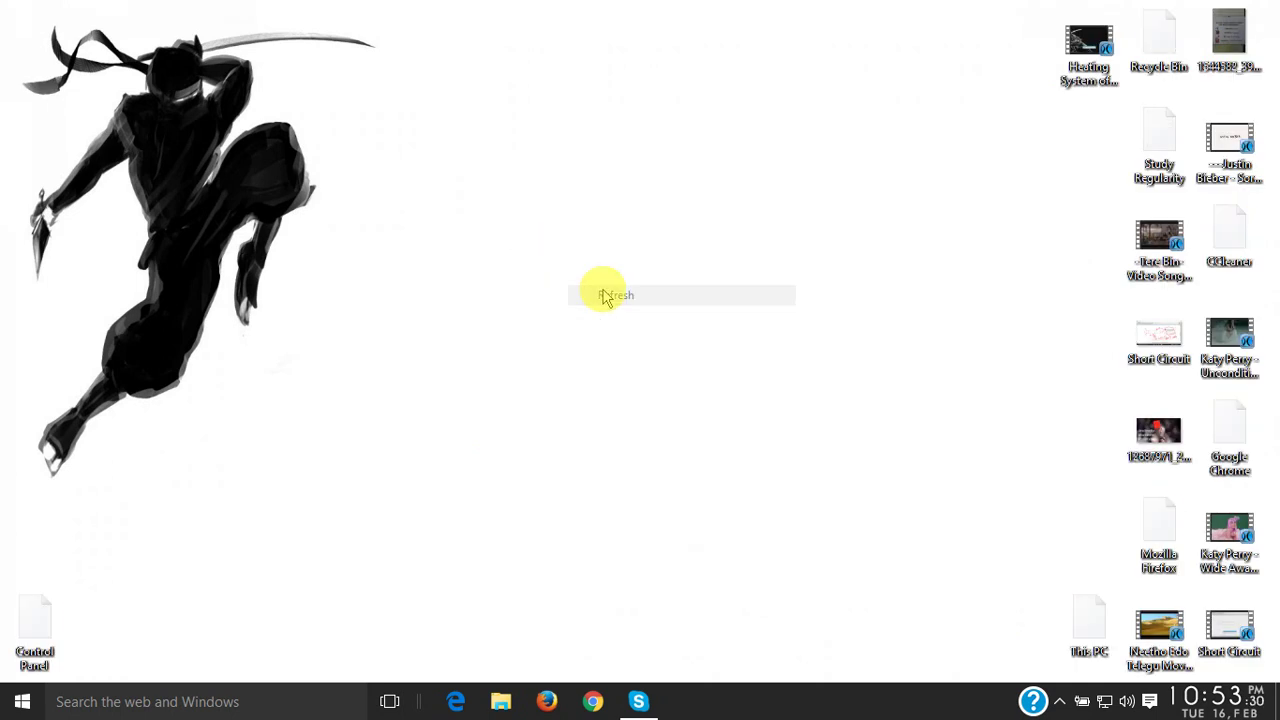
{"action": "right_click", "coordinate": [598, 268]}
{"action": "left_click", "coordinate": [655, 324]}
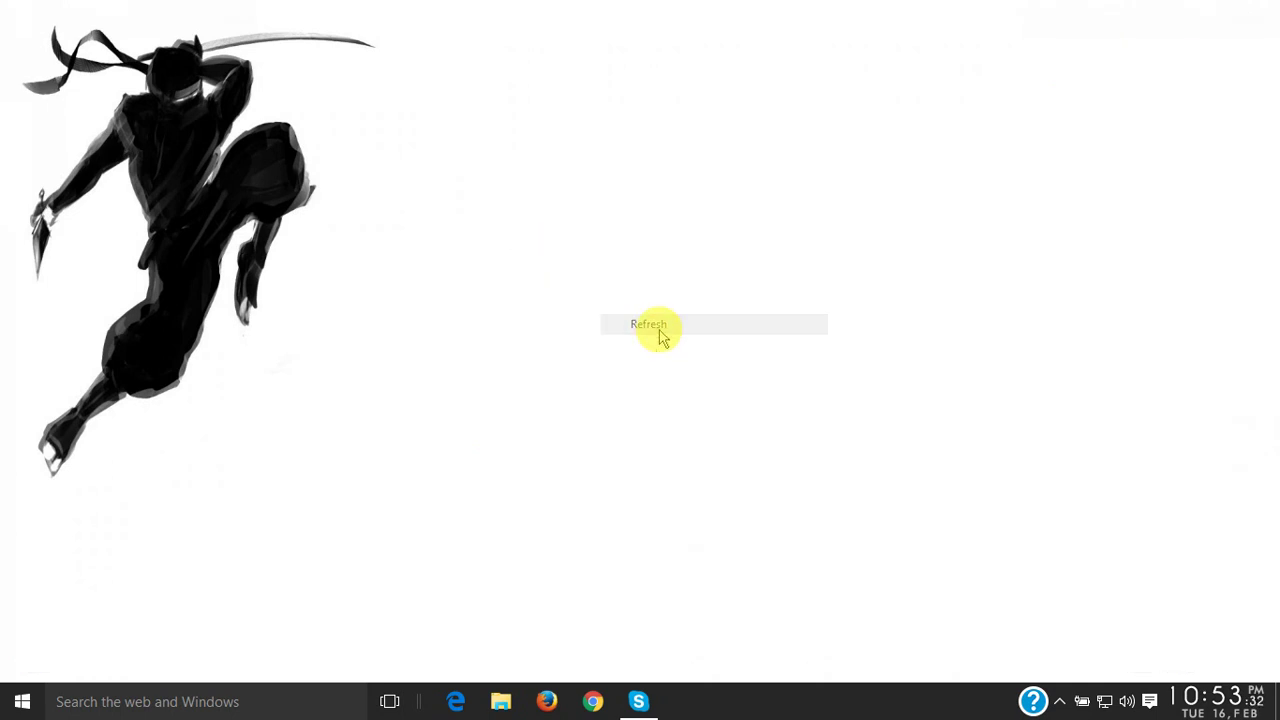
{"action": "right_click", "coordinate": [659, 330]}
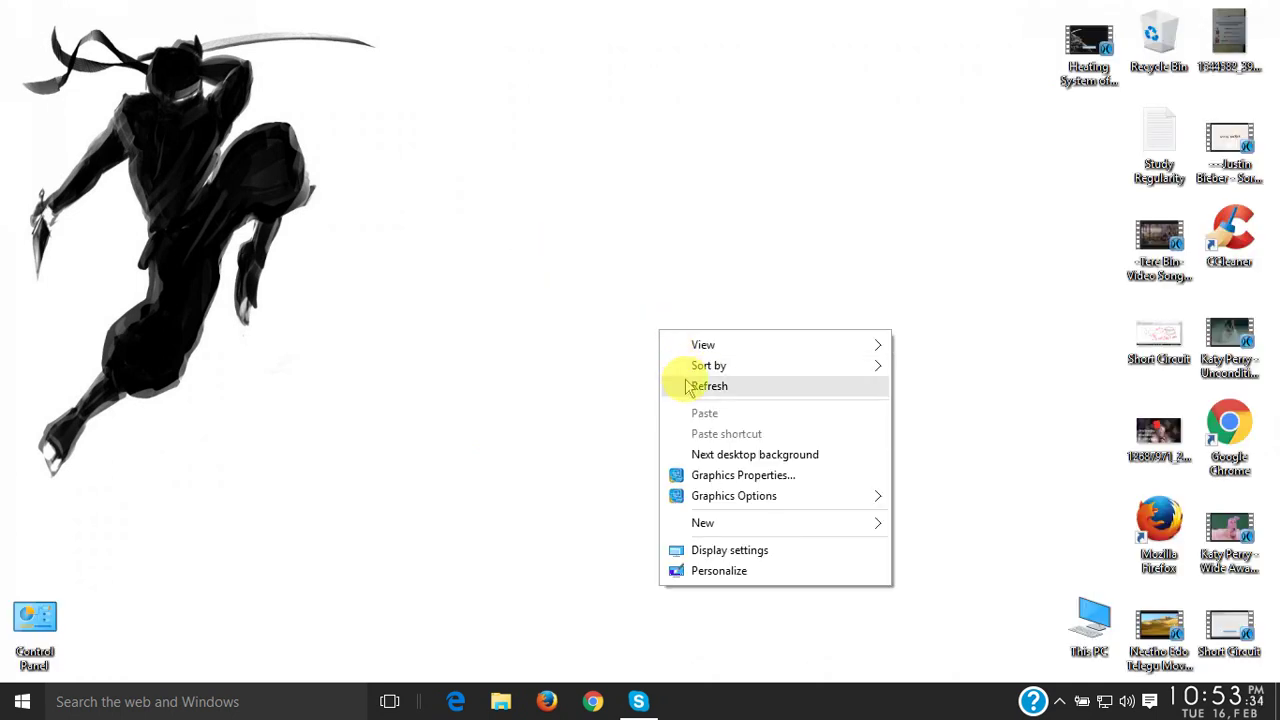
{"action": "right_click", "coordinate": [478, 263]}
{"action": "left_click", "coordinate": [490, 320]}
{"action": "right_click", "coordinate": [532, 324]}
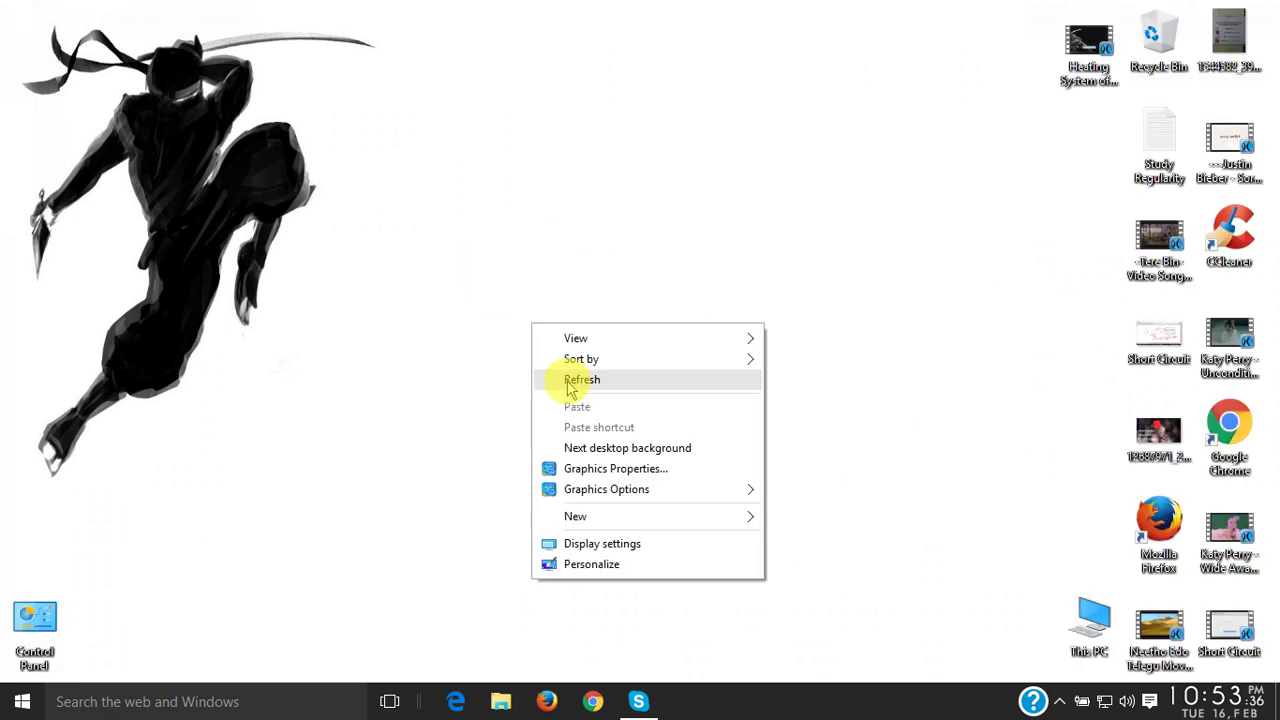
{"action": "left_click", "coordinate": [569, 386]}
{"action": "right_click", "coordinate": [567, 379]}
{"action": "left_click", "coordinate": [590, 435]}
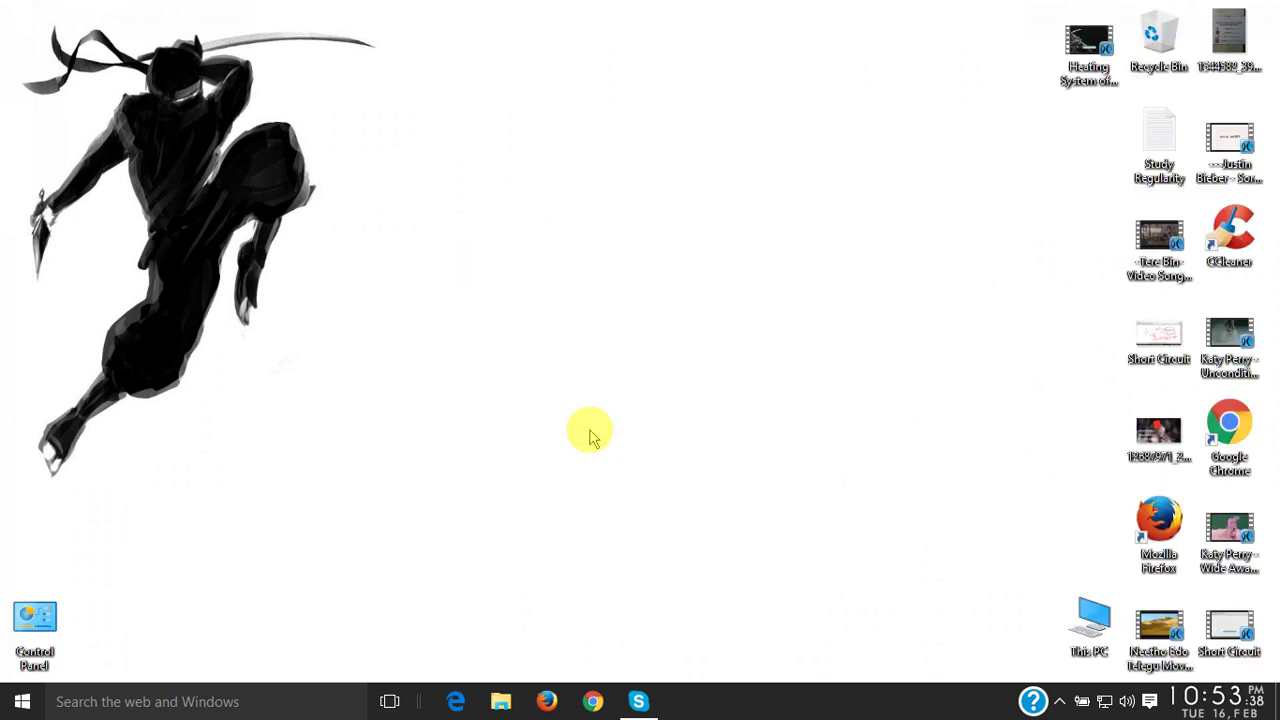
- Open Change account settings from the Start menu's user name, close Settings, then reopen it
{"action": "left_click", "coordinate": [22, 701]}
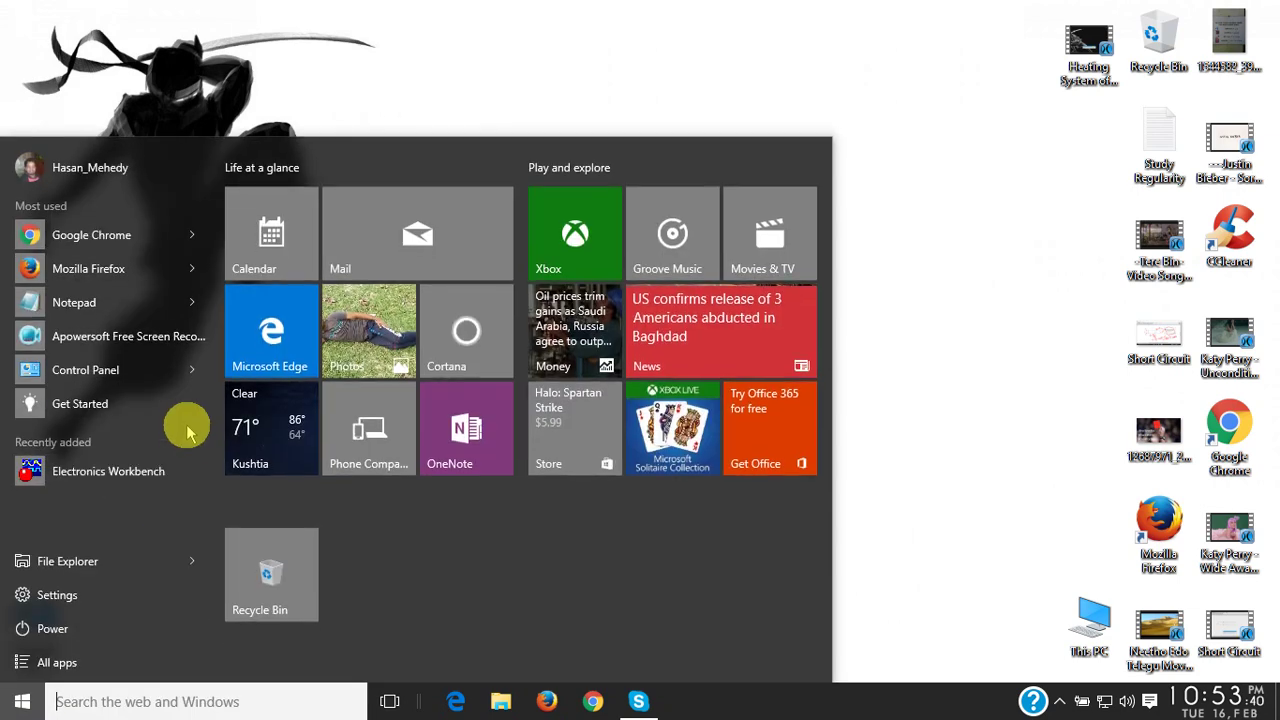
{"action": "left_click", "coordinate": [100, 172]}
{"action": "left_click", "coordinate": [110, 205]}
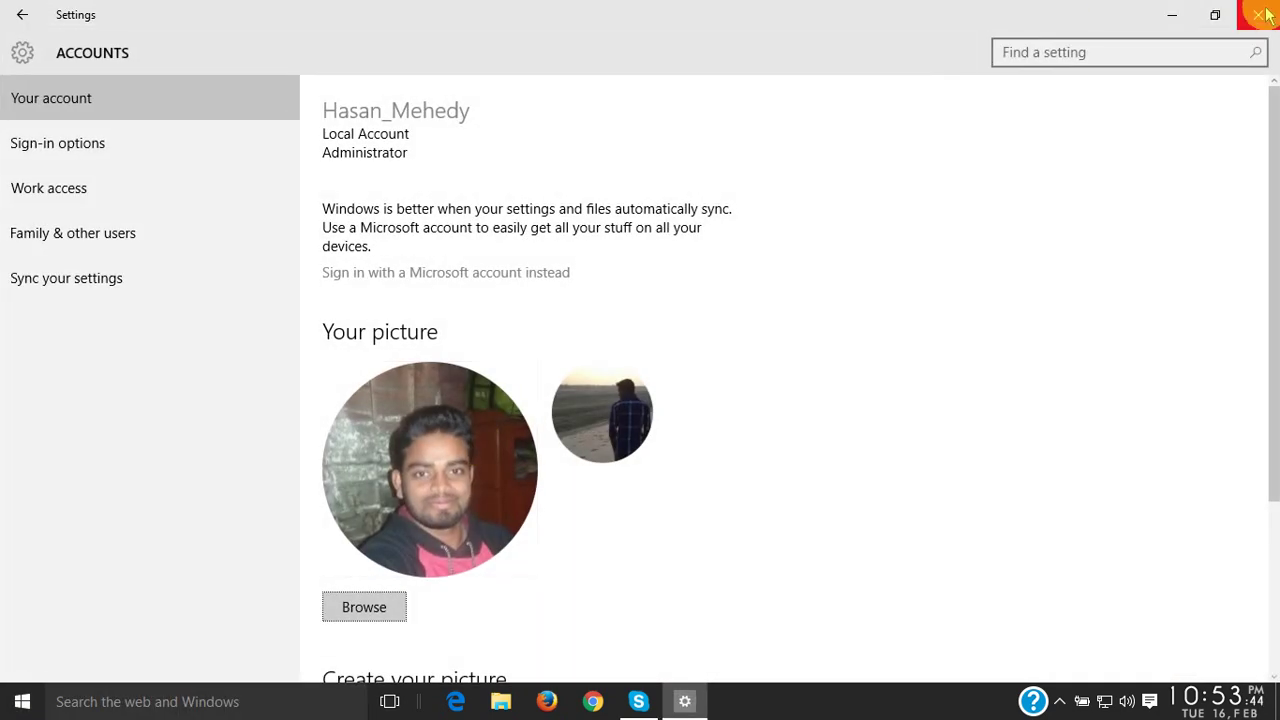
{"action": "left_click", "coordinate": [1262, 14]}
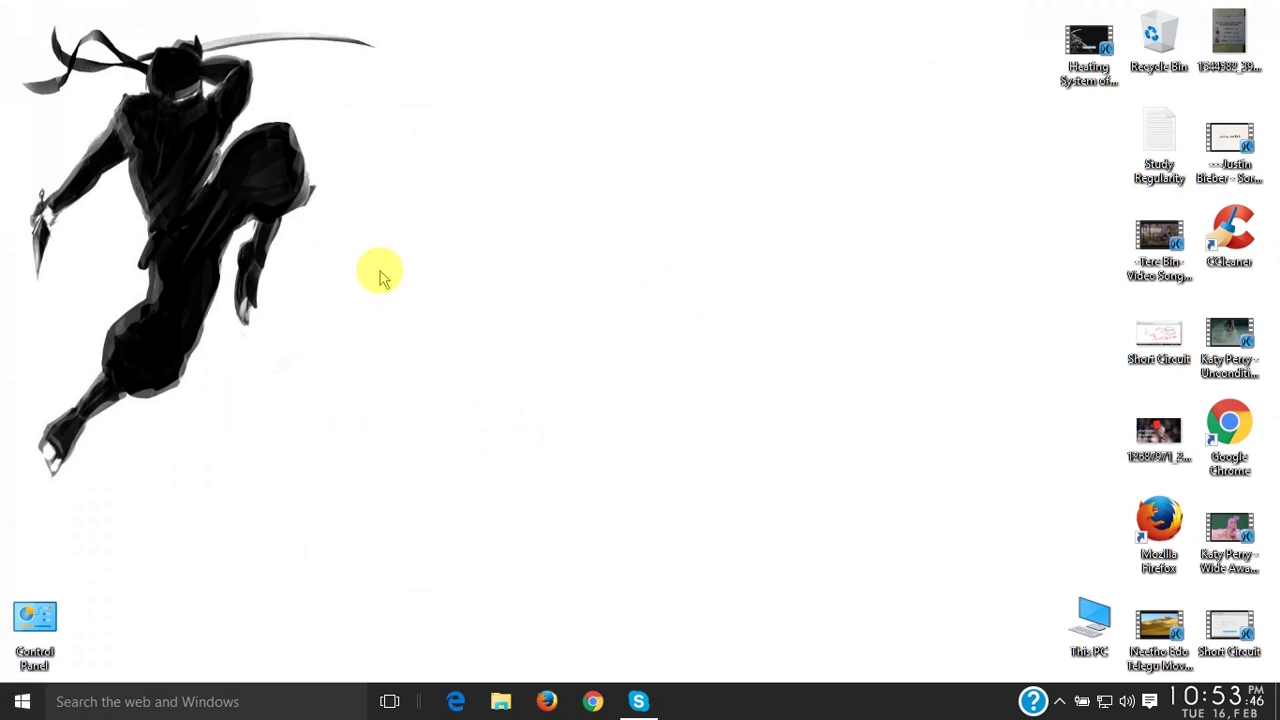
{"action": "left_click_drag", "start_coordinate": [162, 98], "coordinate": [463, 437]}
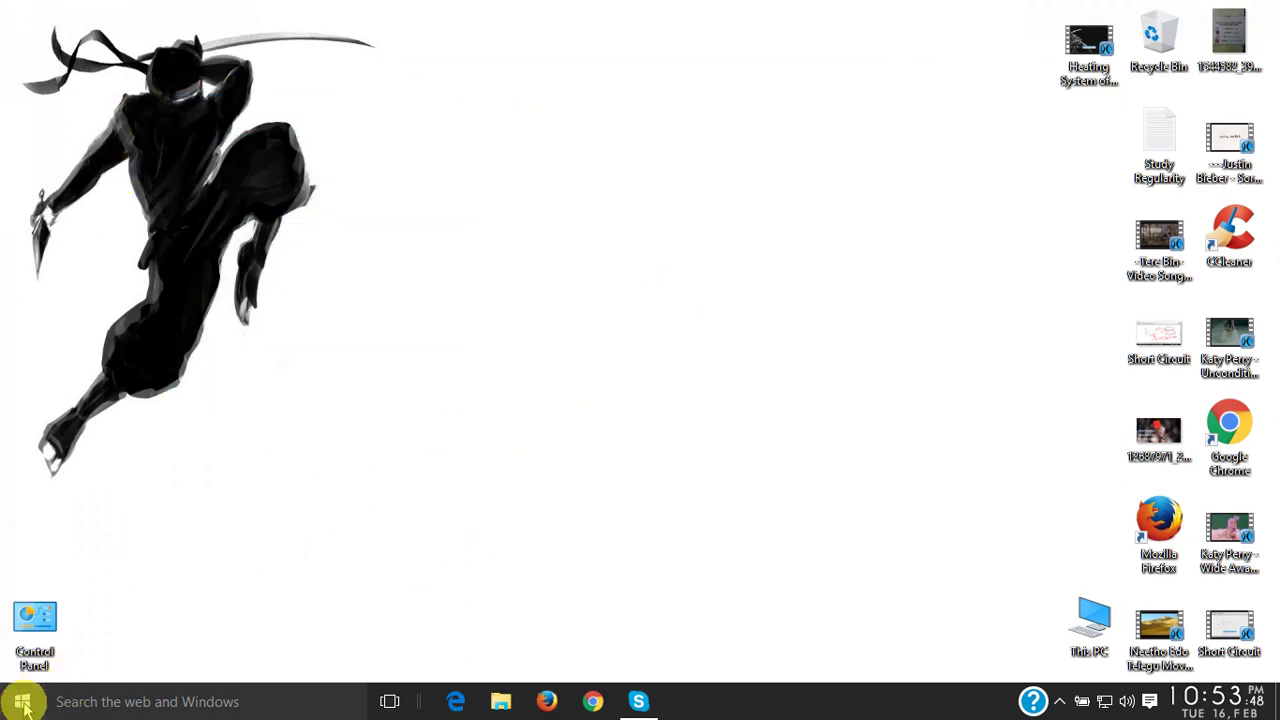
{"action": "left_click", "coordinate": [22, 704]}
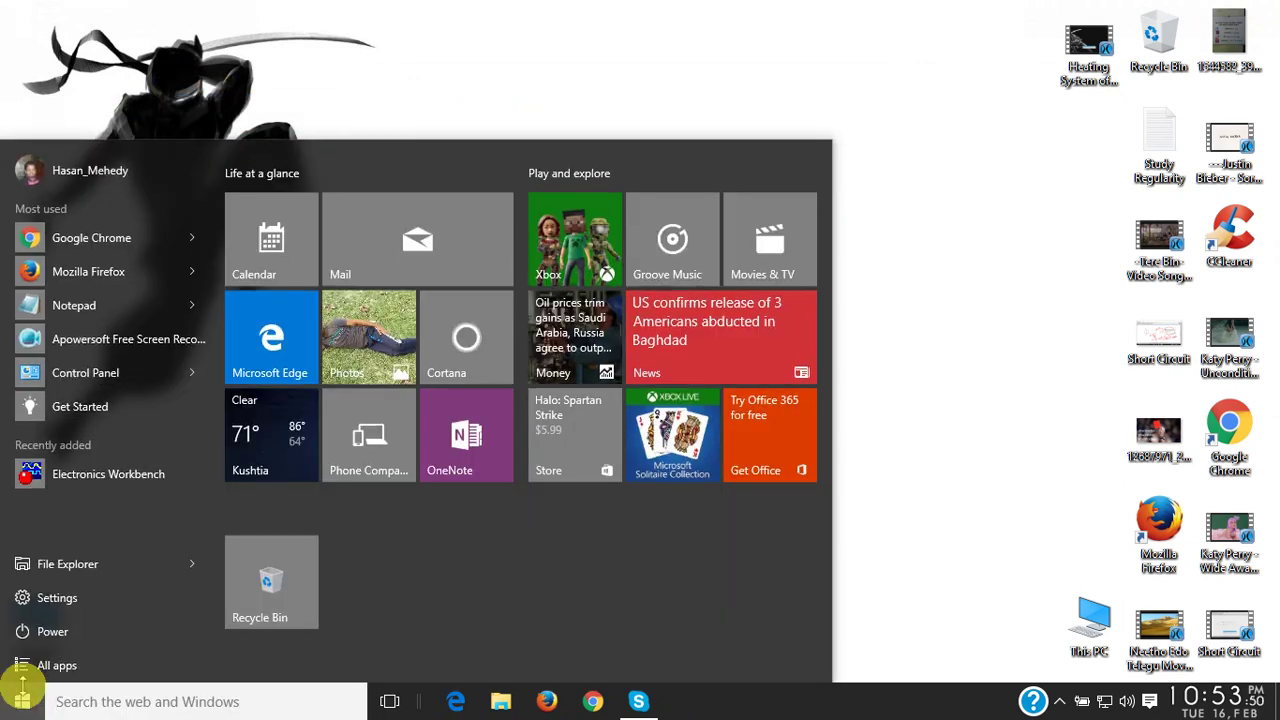
{"action": "left_click", "coordinate": [115, 172]}
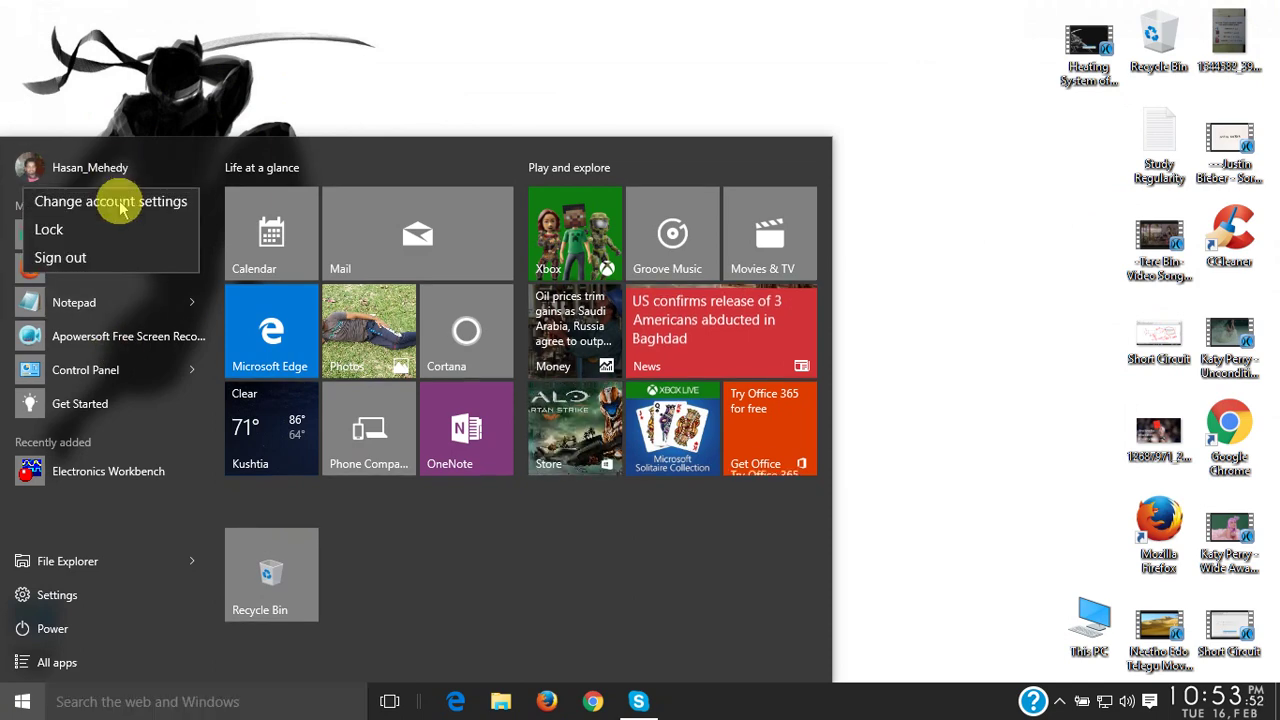
{"action": "left_click", "coordinate": [127, 206]}
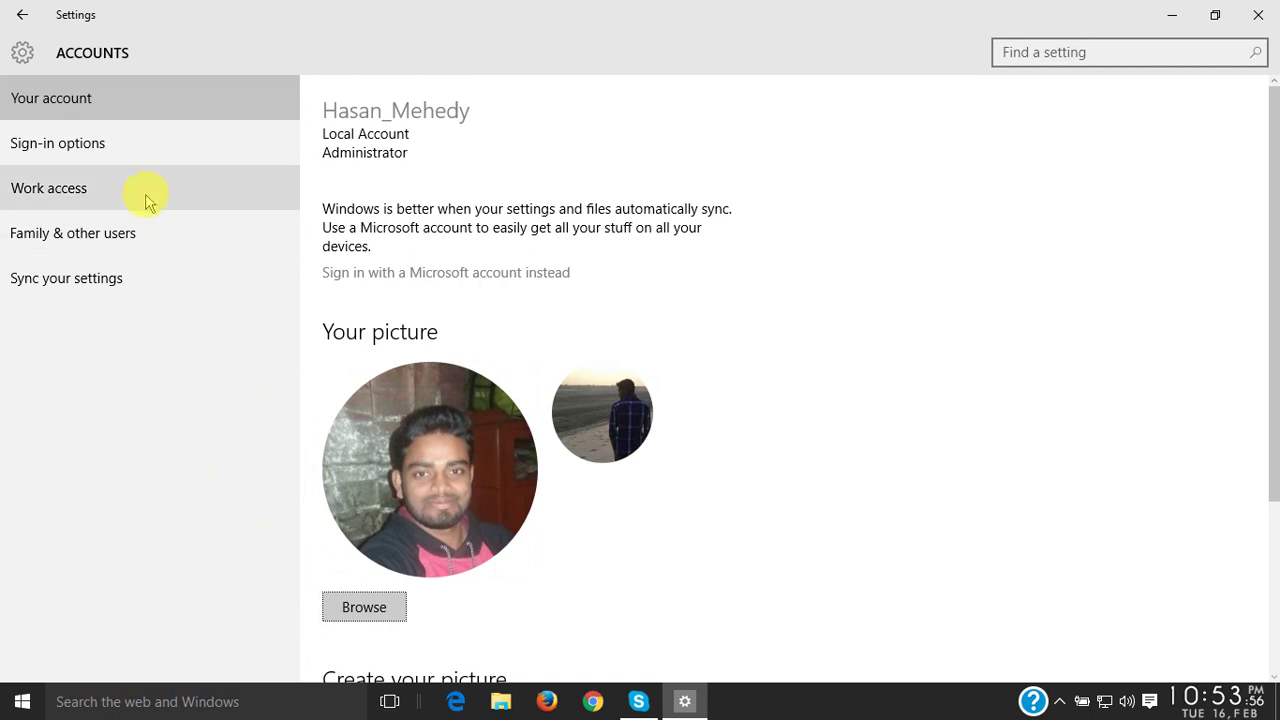
- Go to Sign-in options and preview the password Change dialog, cancelling it
{"action": "left_click", "coordinate": [182, 152]}
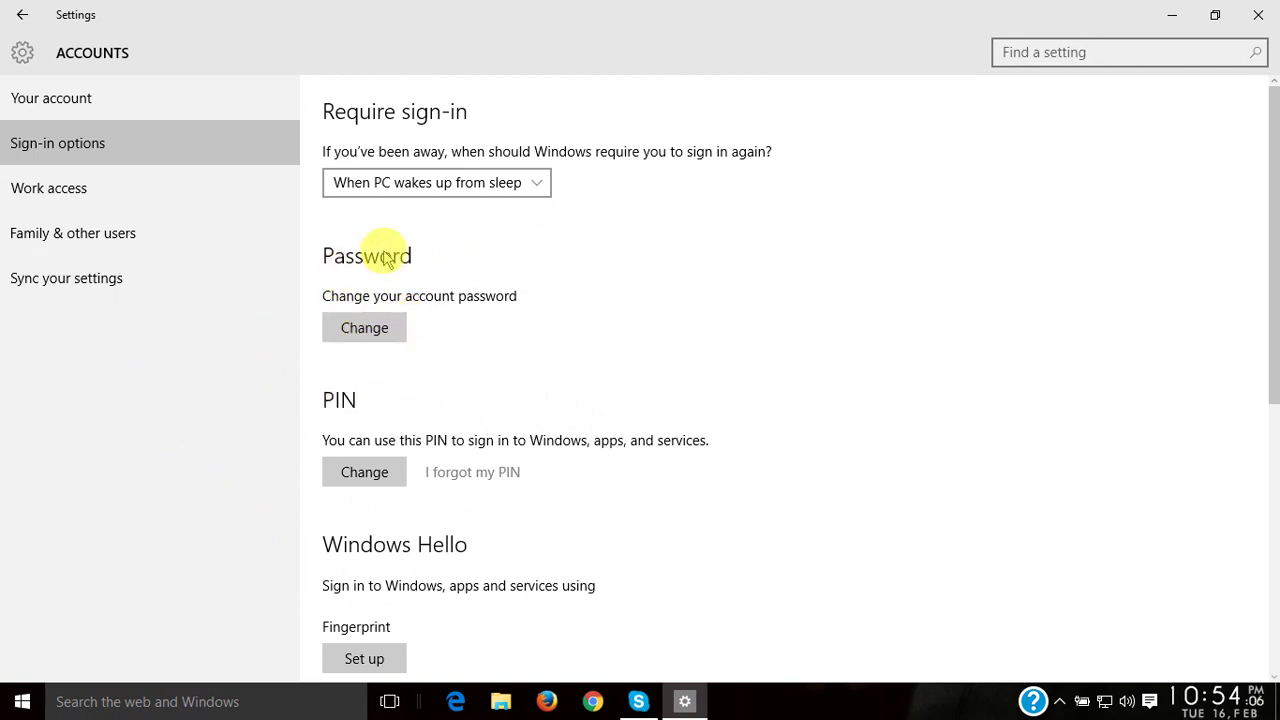
{"action": "left_click", "coordinate": [372, 338]}
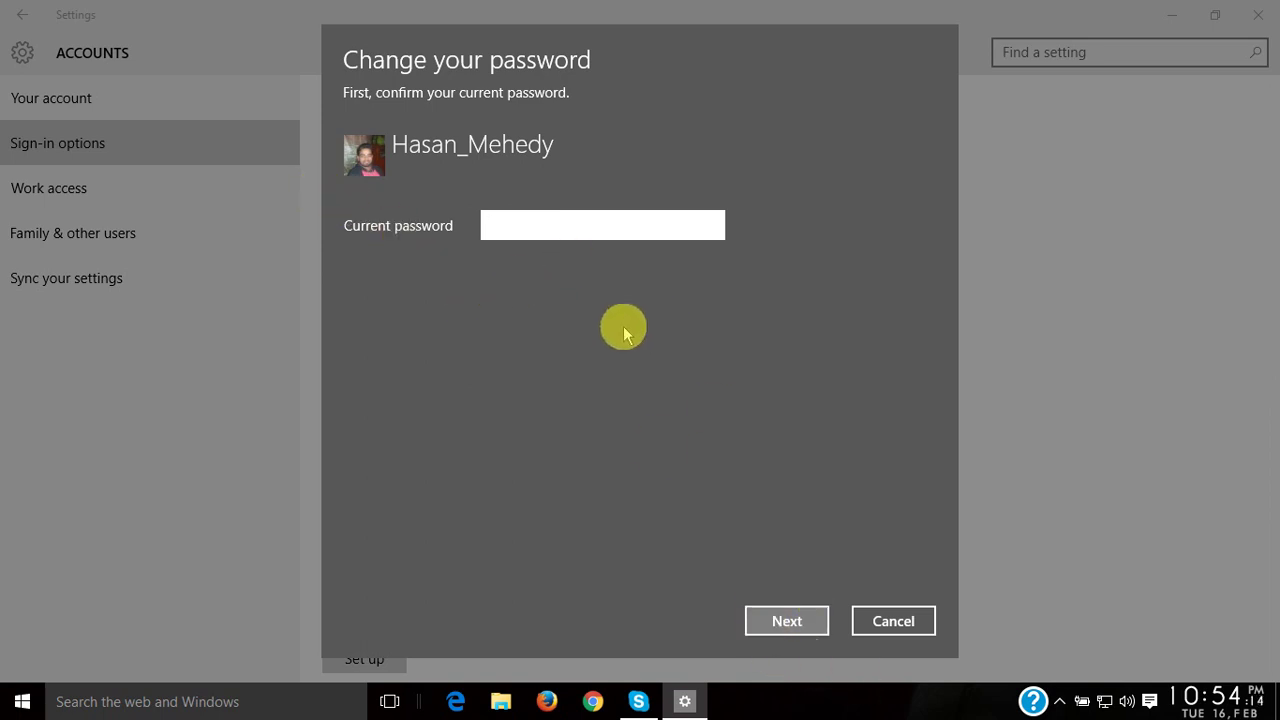
{"action": "left_click", "coordinate": [900, 621]}
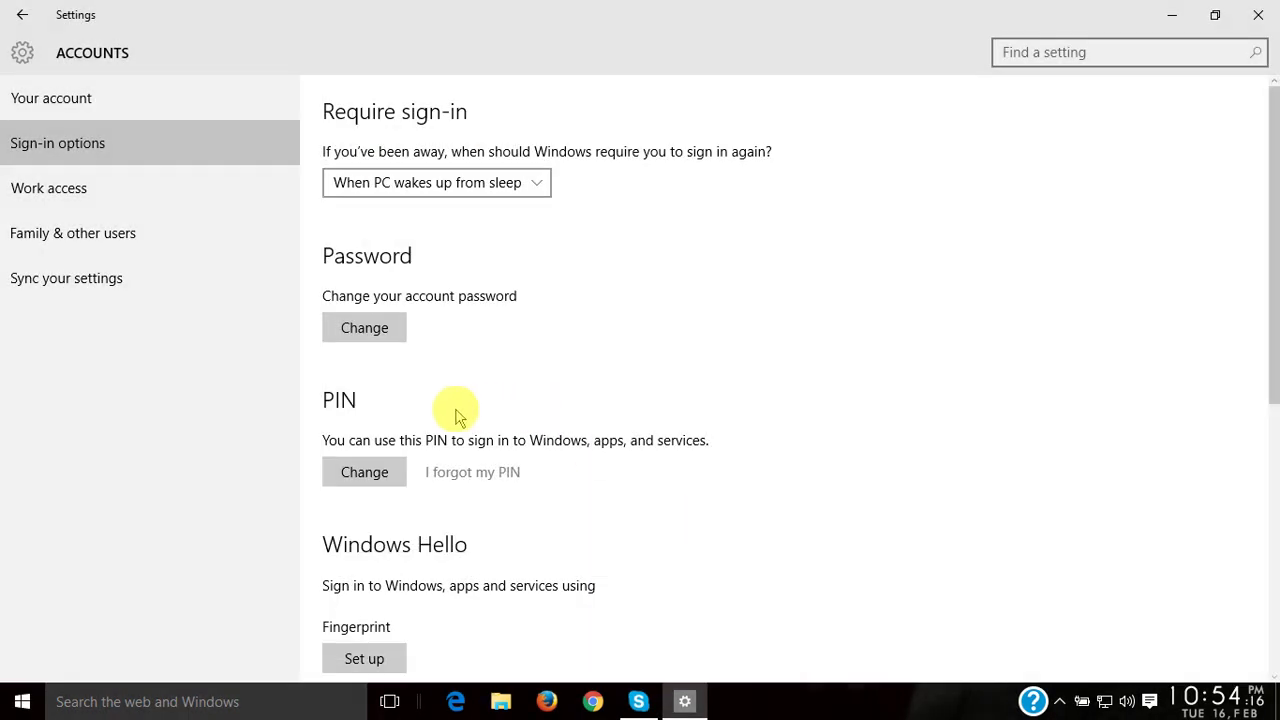
- Preview the PIN Change dialog, cancel it, and scroll down toward Picture password
{"action": "scroll", "coordinate": [455, 415], "scroll_direction": "down", "scroll_amount": 4}
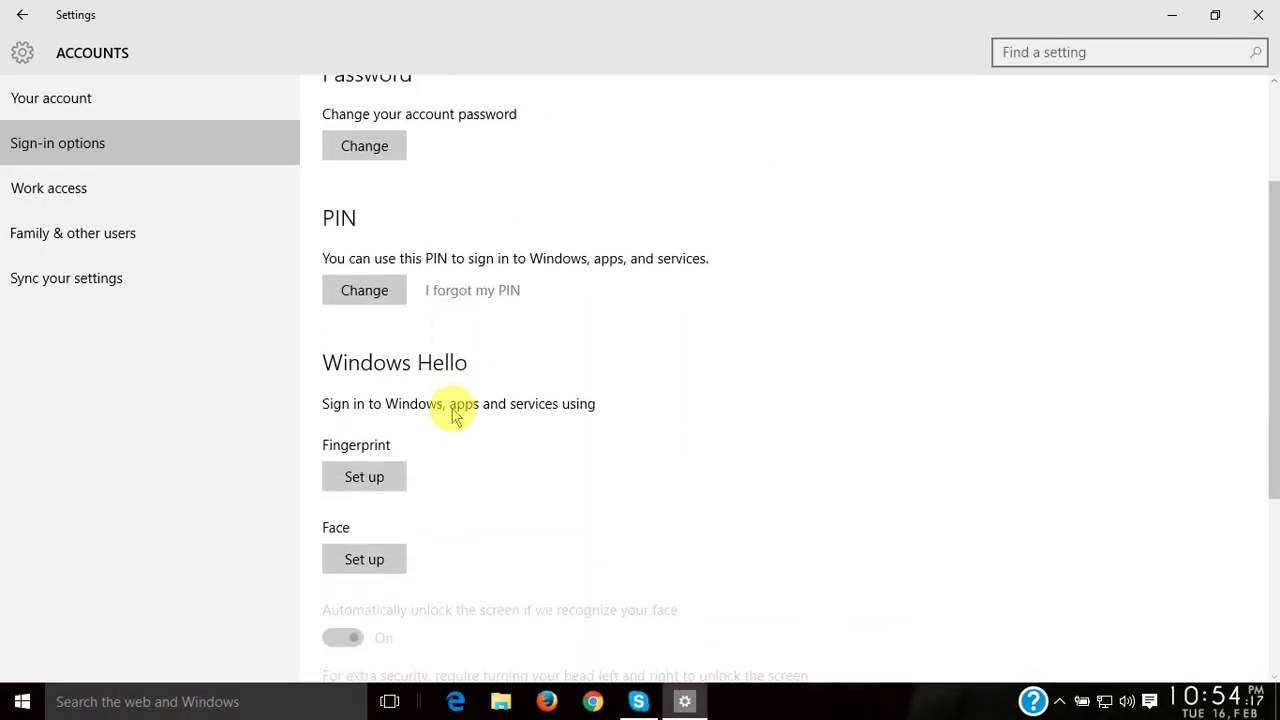
{"action": "left_click", "coordinate": [365, 292]}
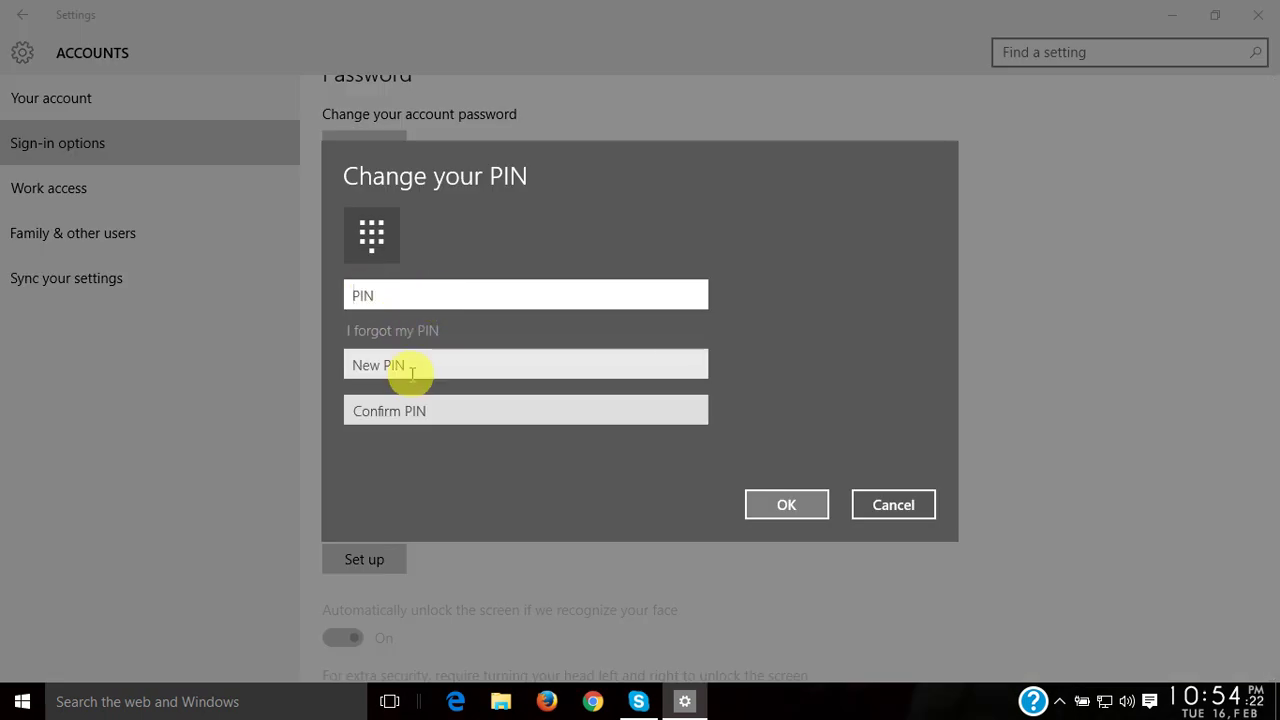
{"action": "left_click", "coordinate": [869, 505]}
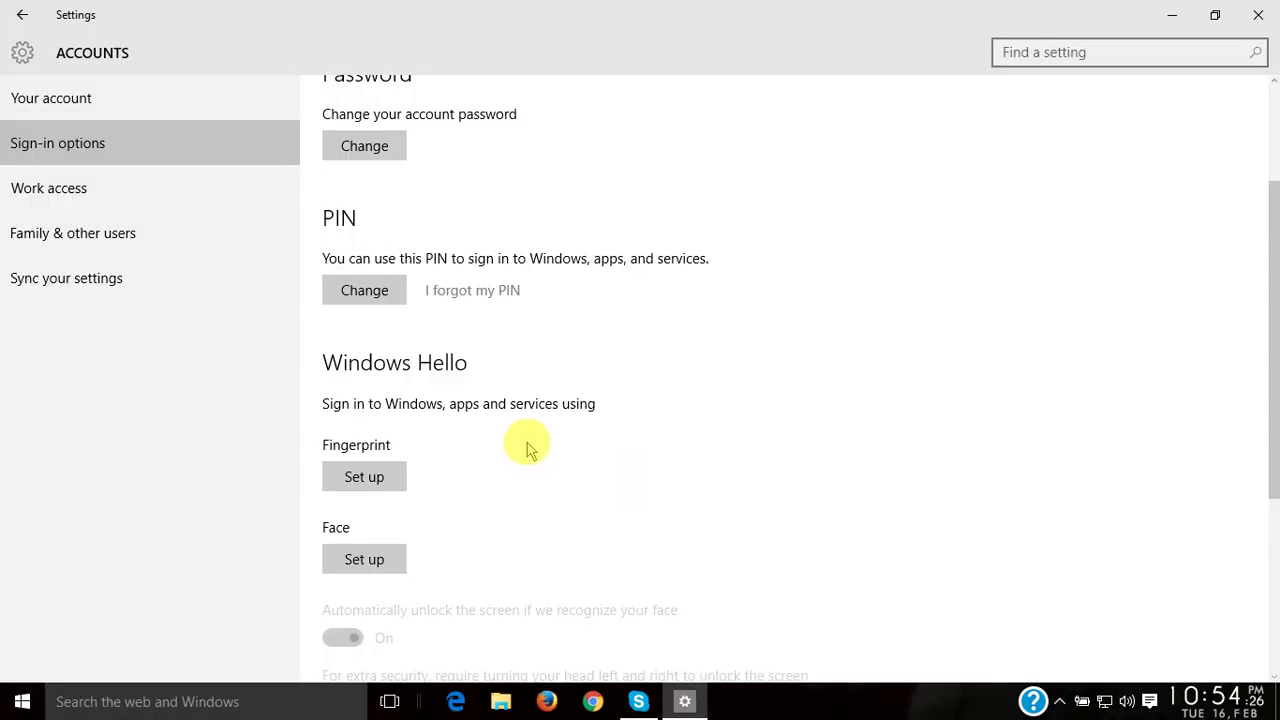
{"action": "scroll", "coordinate": [523, 451], "scroll_direction": "down", "scroll_amount": 3}
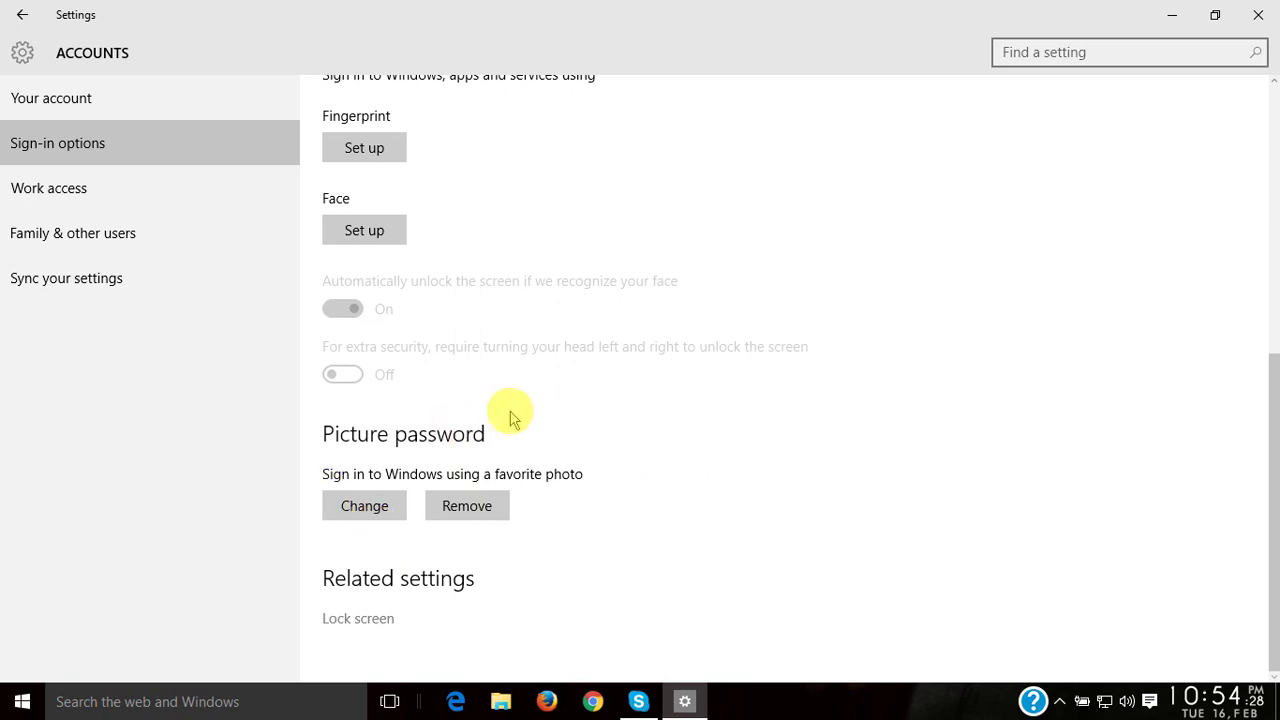
- Start changing the picture password and verify with the account password
{"action": "left_click", "coordinate": [381, 510]}
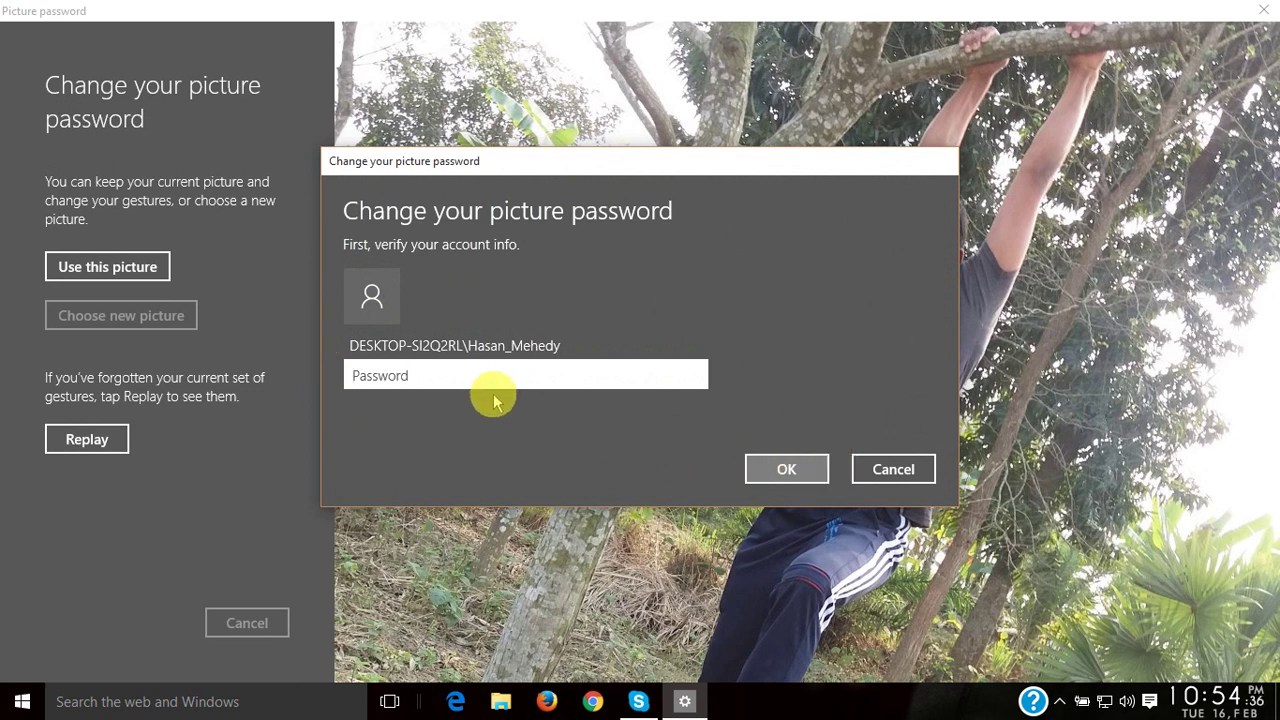
{"action": "type", "text": "•"}
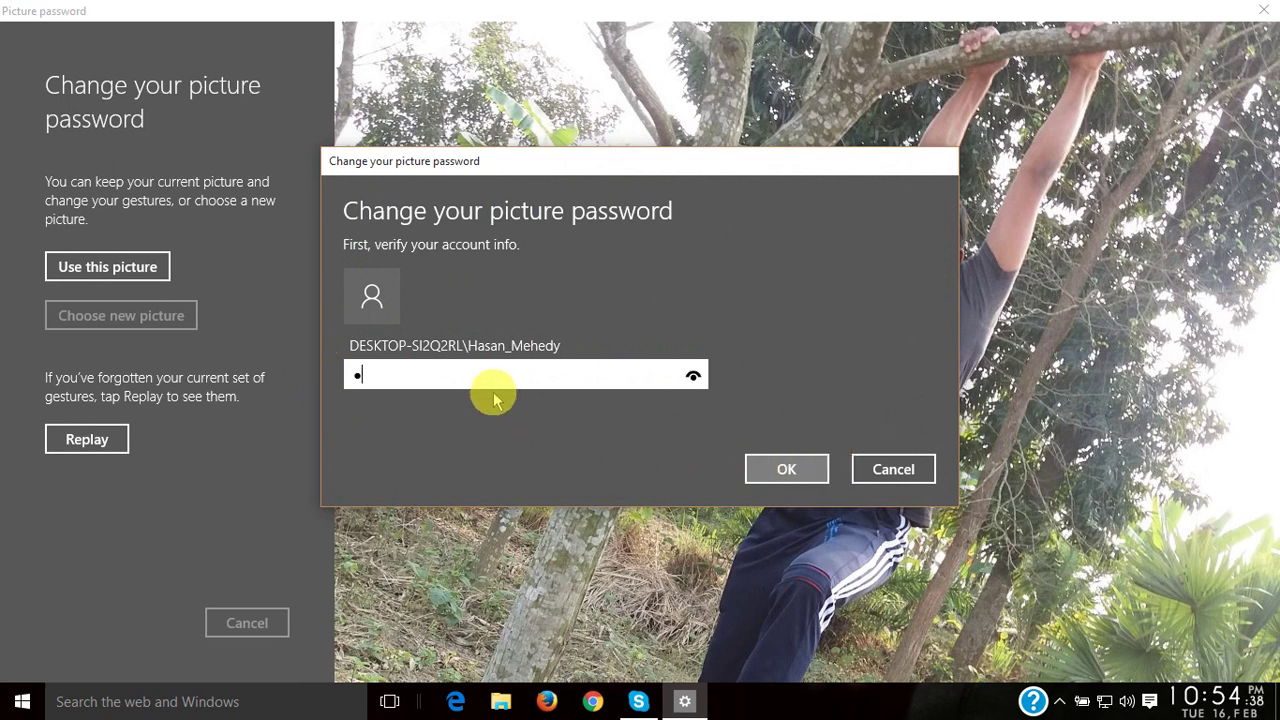
{"action": "type", "text": "•••"}
{"action": "left_click", "coordinate": [777, 468]}
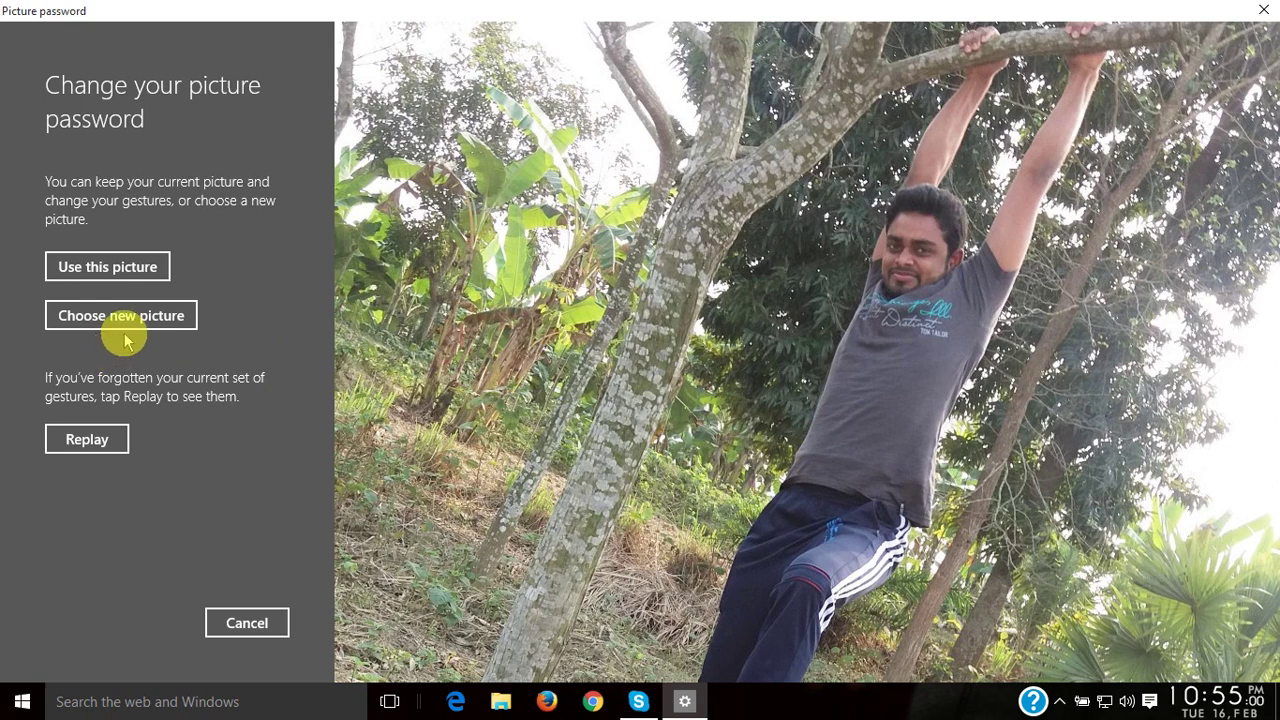
- Keep the current tree photo, draw and confirm three new gestures, and finish
{"action": "left_click", "coordinate": [118, 272]}
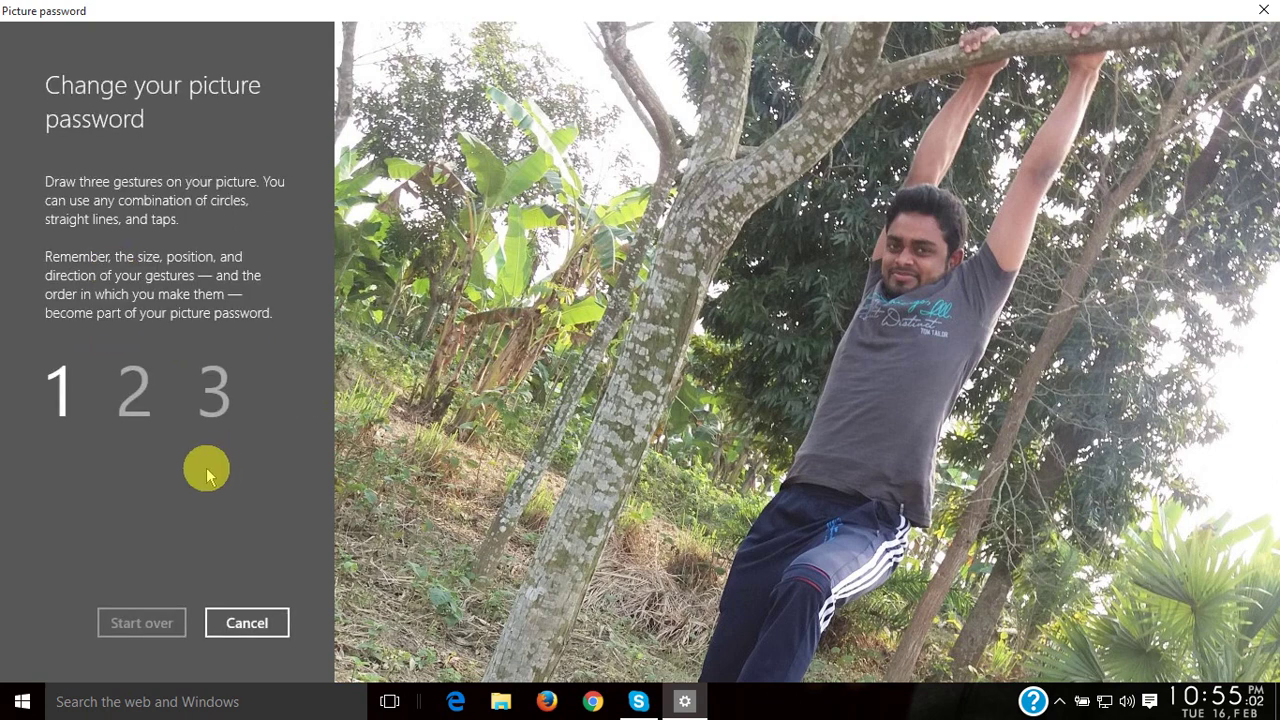
{"action": "mouse_move", "coordinate": [887, 277]}
{"action": "left_mouse_down"}
{"action": "mouse_move", "coordinate": [926, 251]}
{"action": "mouse_move", "coordinate": [887, 300]}
{"action": "mouse_move", "coordinate": [926, 251]}
{"action": "mouse_move", "coordinate": [888, 265]}
{"action": "left_mouse_up"}
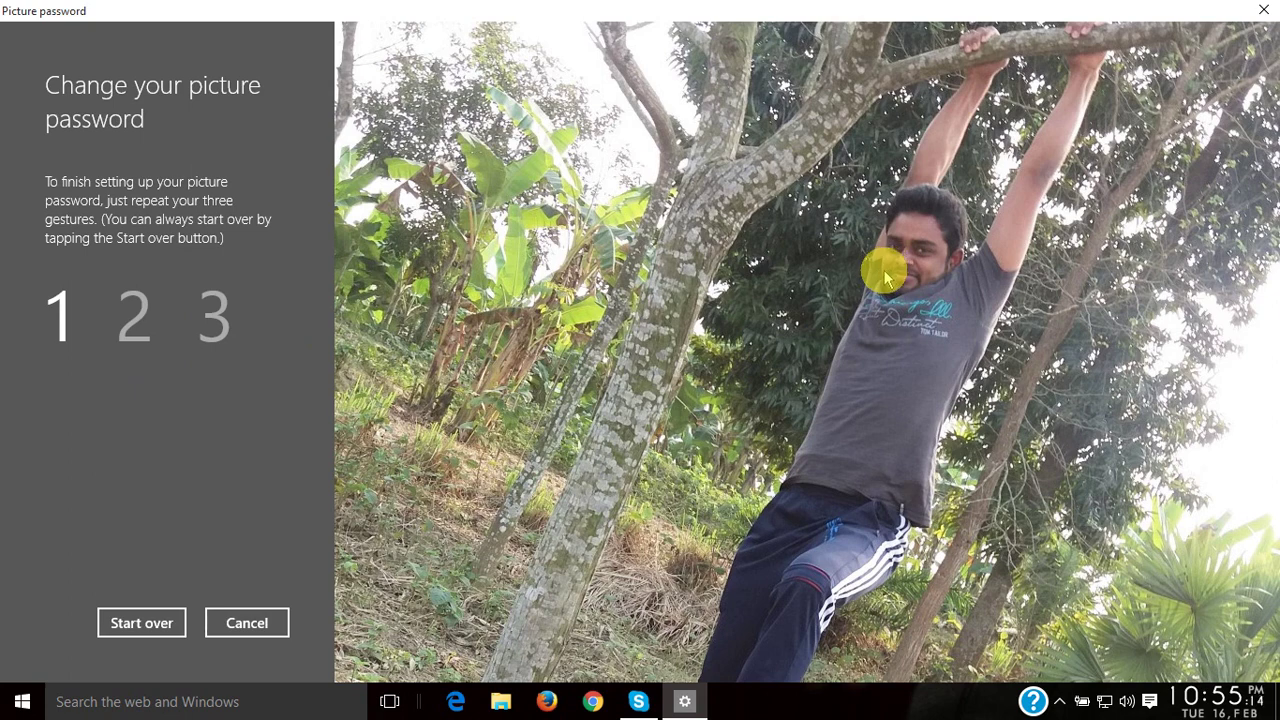
{"action": "left_click", "coordinate": [920, 251]}
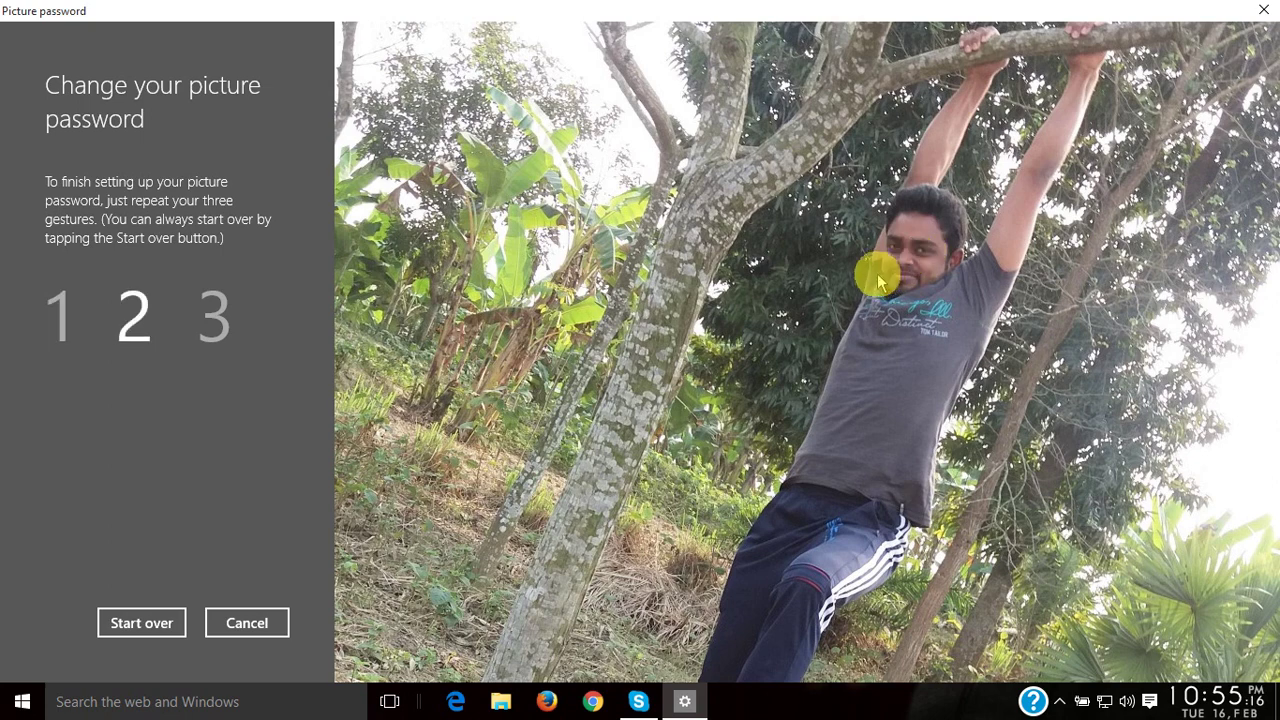
{"action": "left_click", "coordinate": [886, 266]}
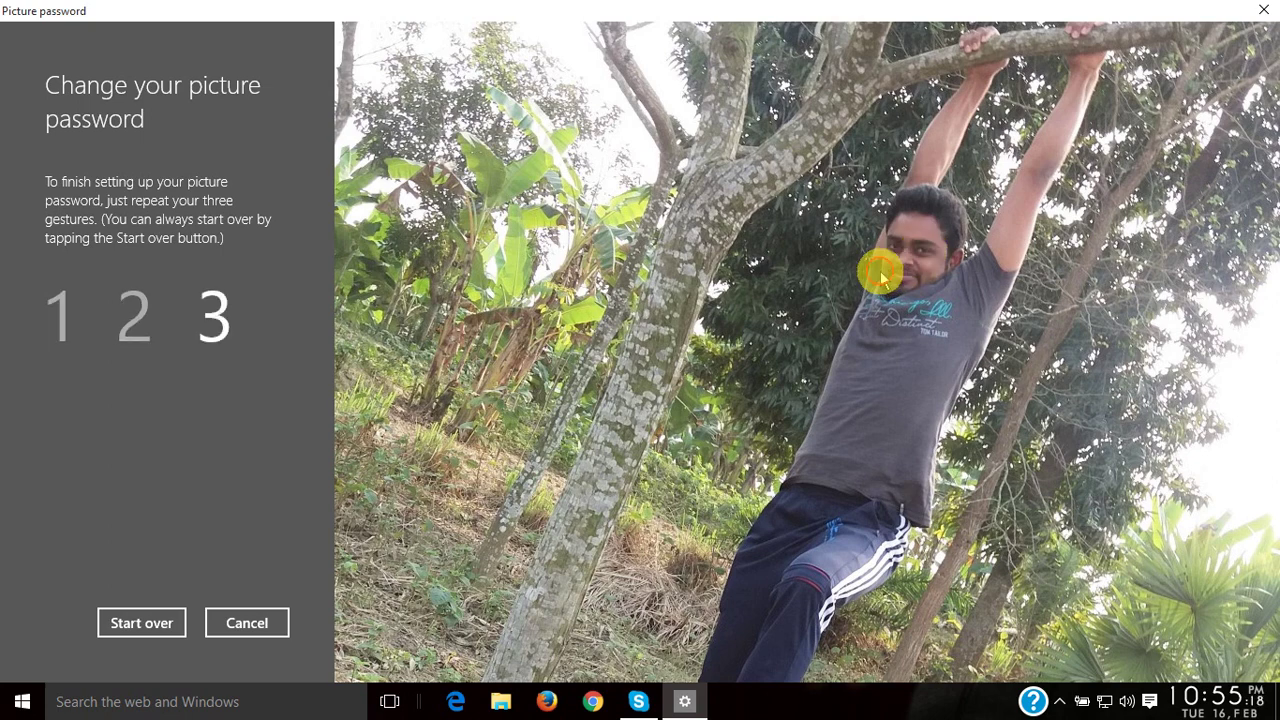
{"action": "left_click", "coordinate": [886, 270]}
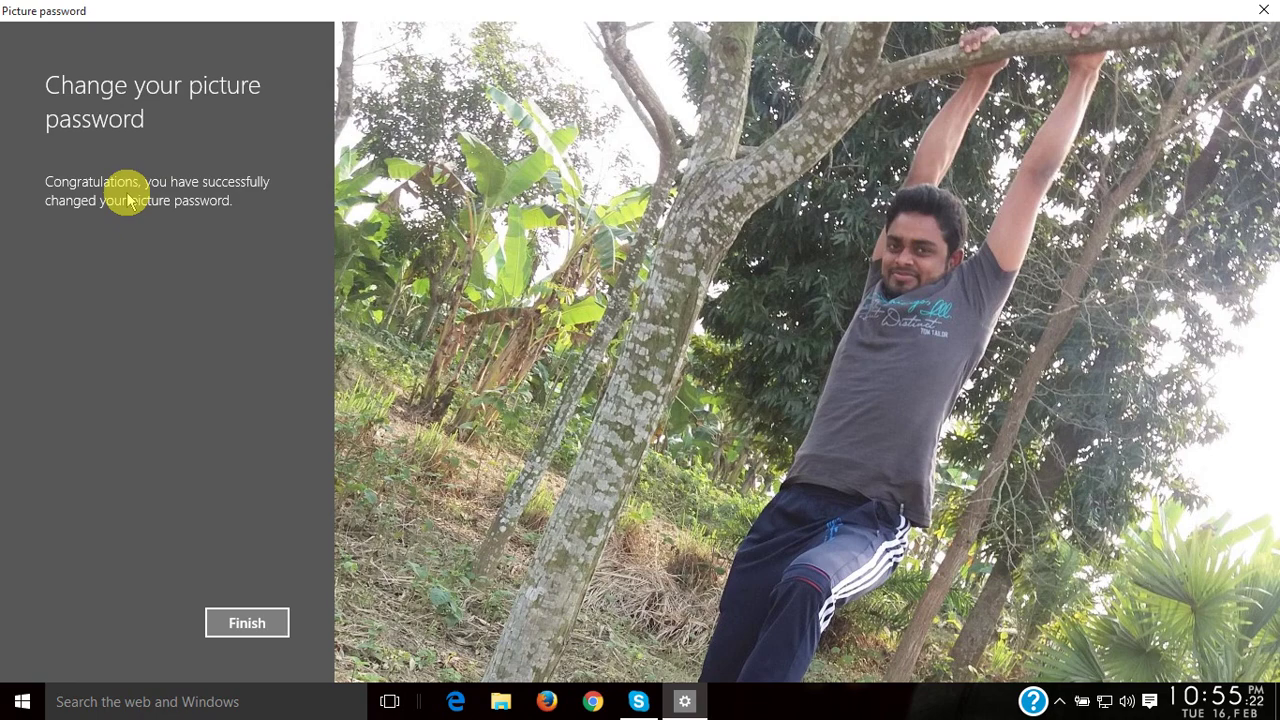
{"action": "left_click", "coordinate": [257, 622]}
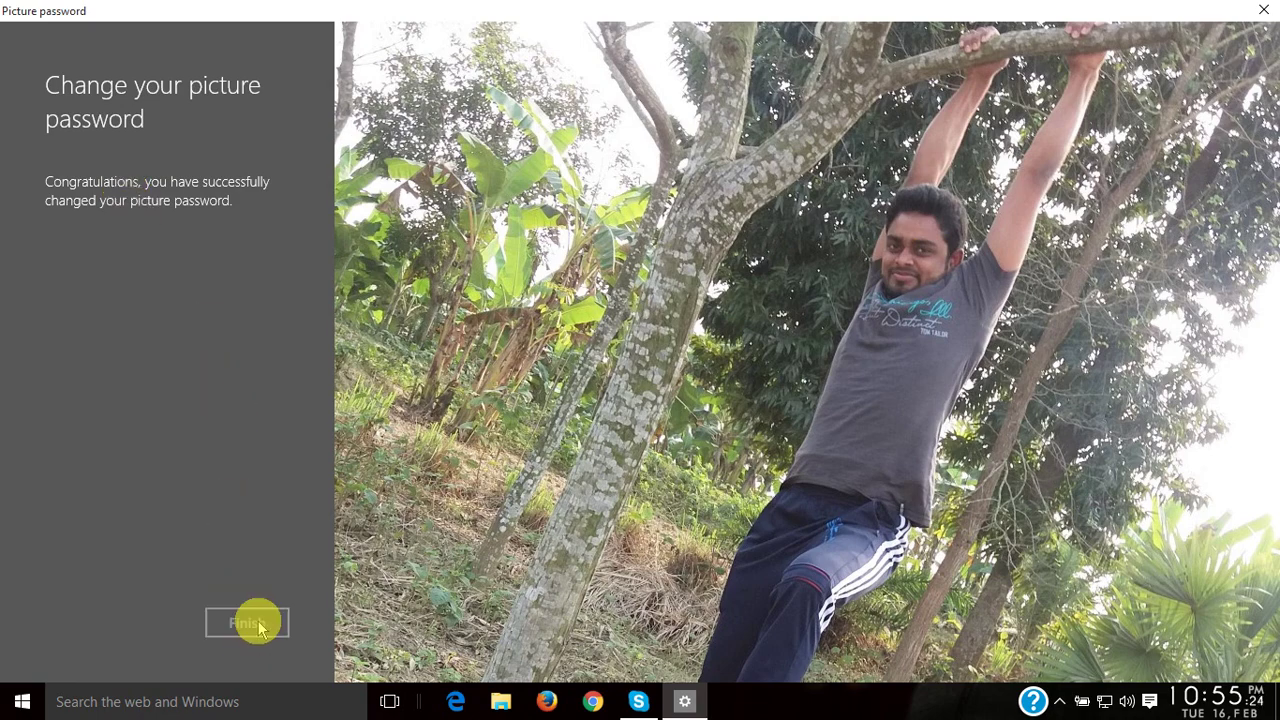
{"action": "scroll", "coordinate": [643, 490], "scroll_direction": "up", "scroll_amount": 1}
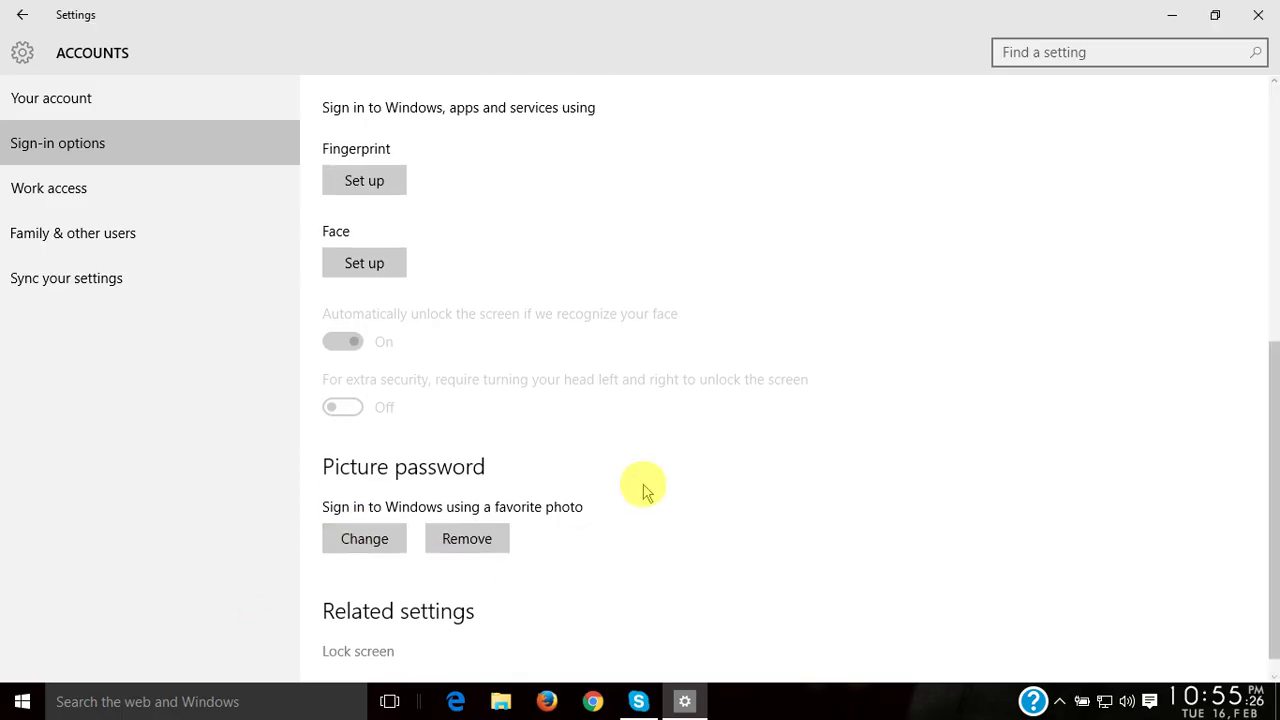
{"action": "scroll", "coordinate": [643, 490], "scroll_direction": "up", "scroll_amount": 3}
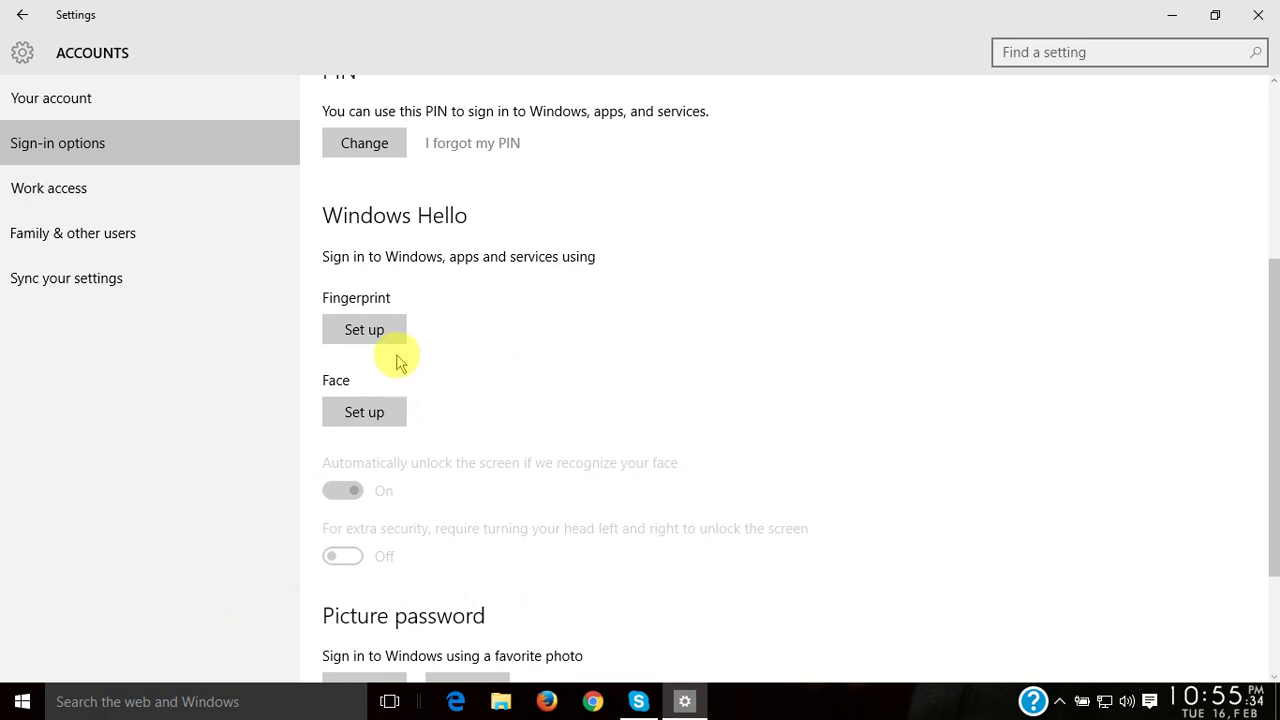
{"action": "left_click", "coordinate": [366, 341]}
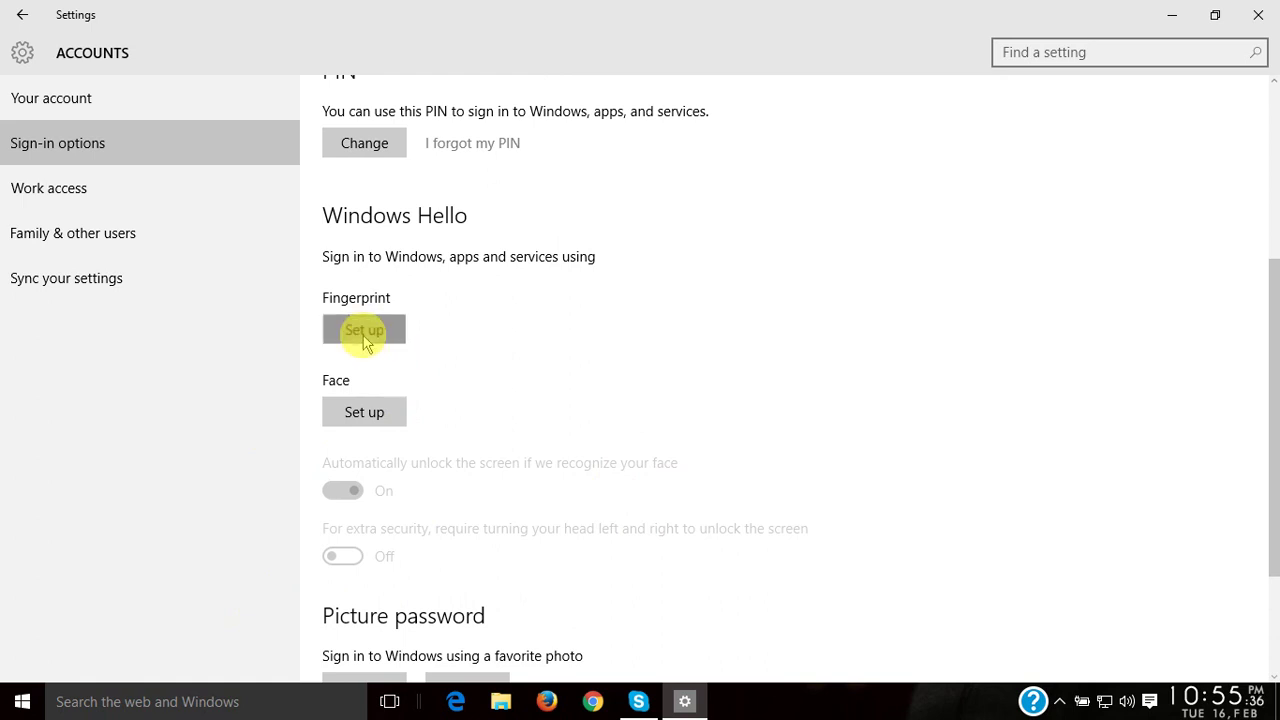
{"action": "left_click", "coordinate": [506, 572]}
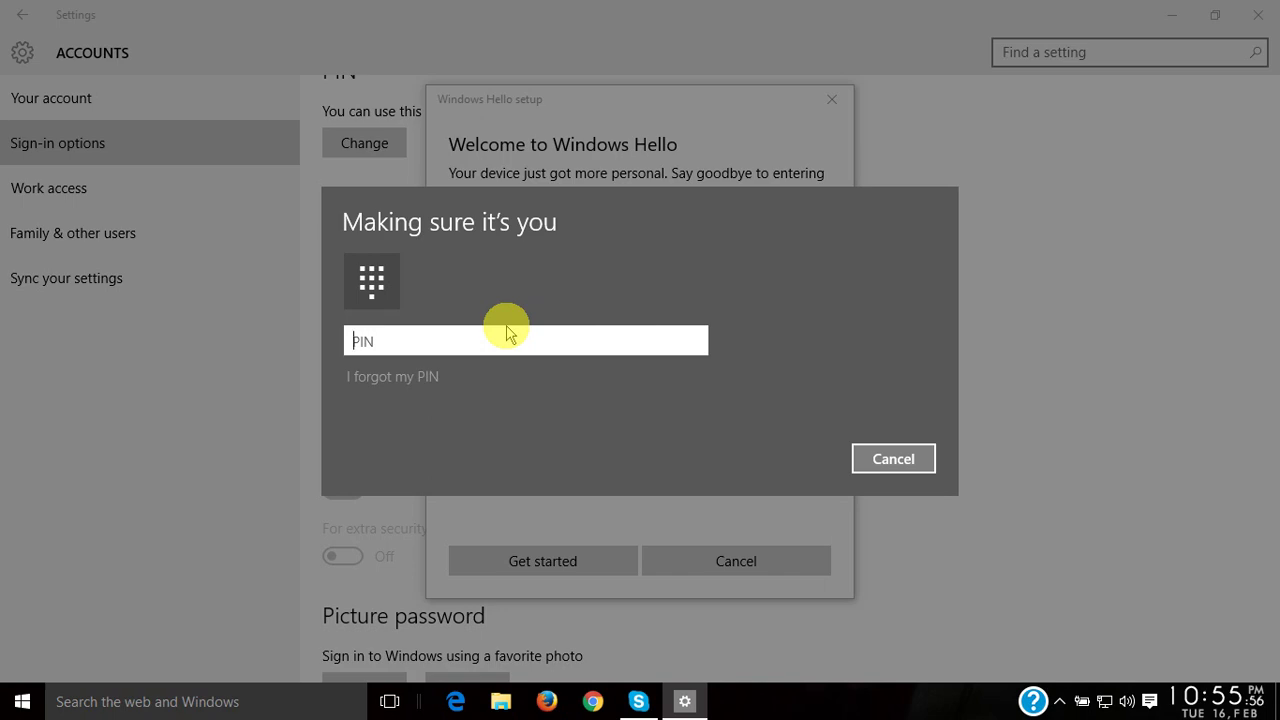
{"action": "type", "text": "1234"}
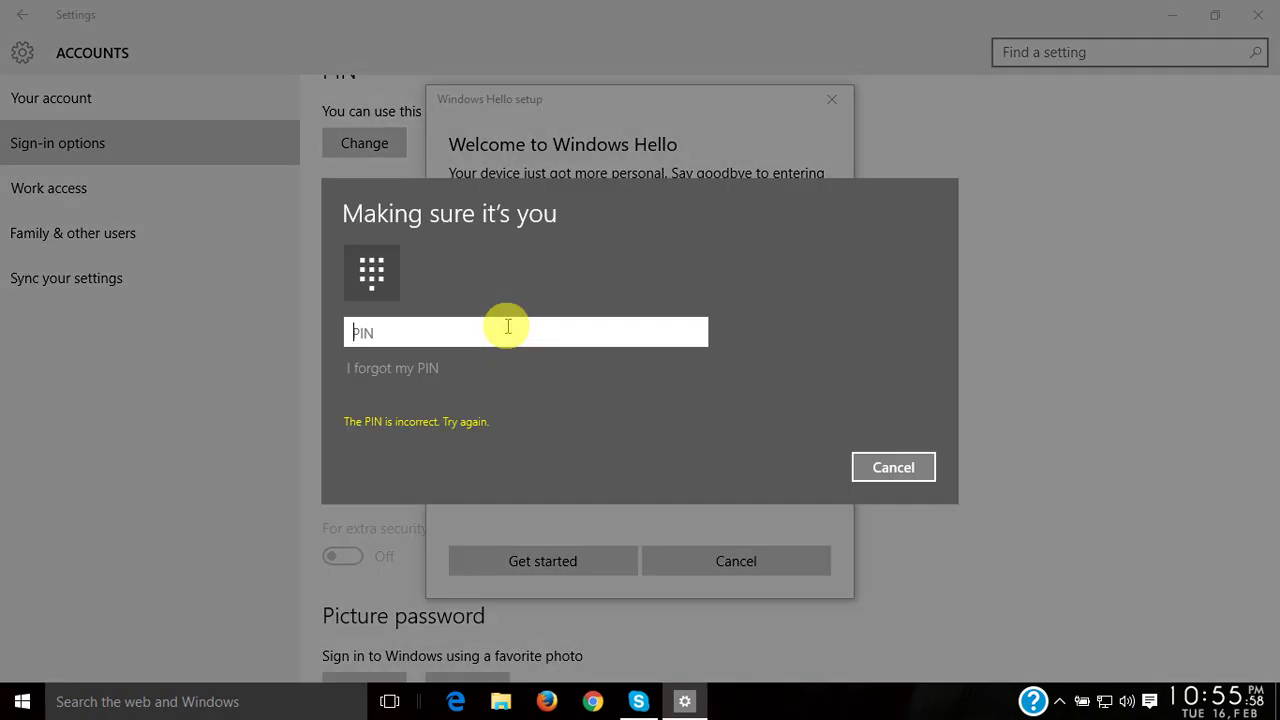
{"action": "type", "text": "1234"}
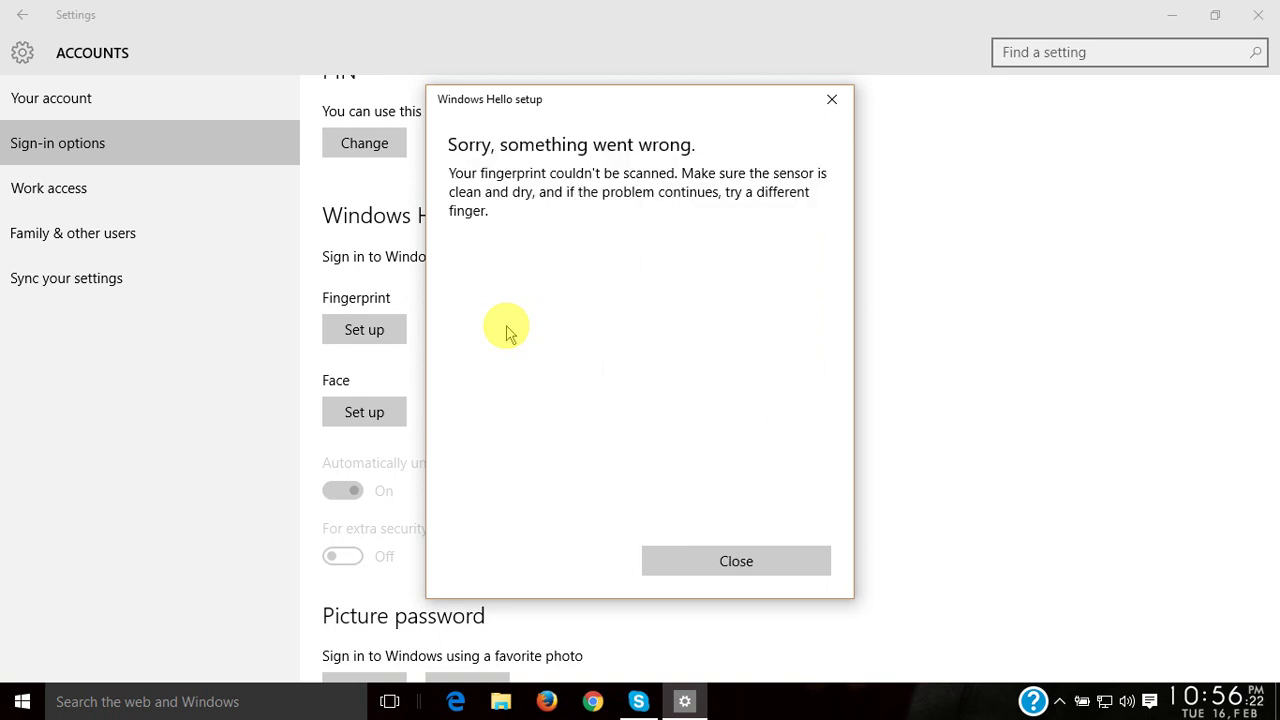
{"action": "left_click", "coordinate": [742, 561]}
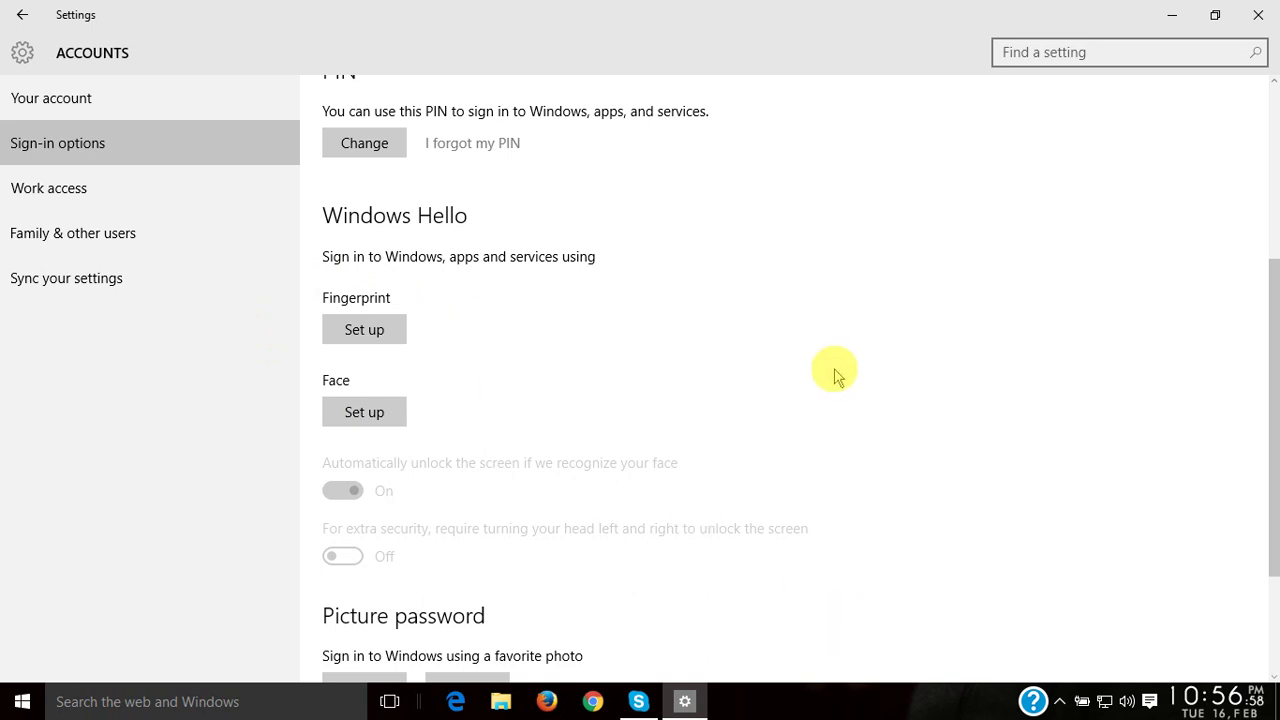
{"action": "left_click", "coordinate": [366, 416]}
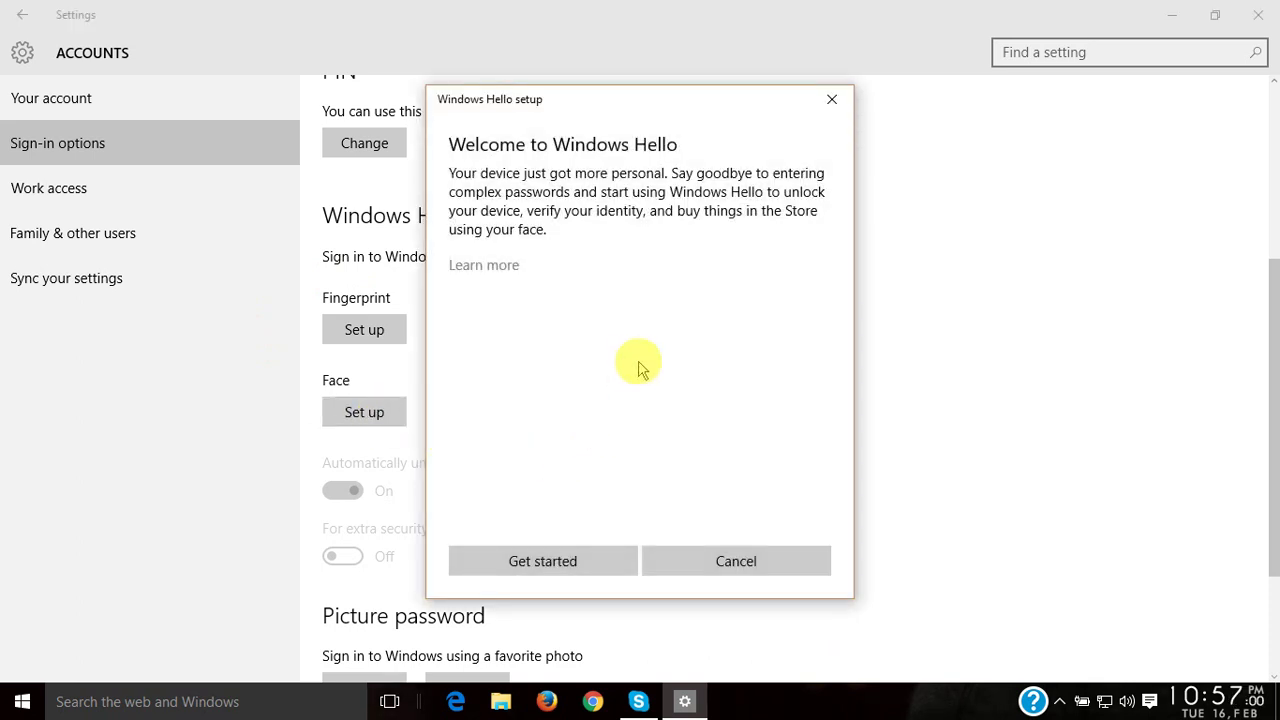
{"action": "left_click", "coordinate": [533, 560]}
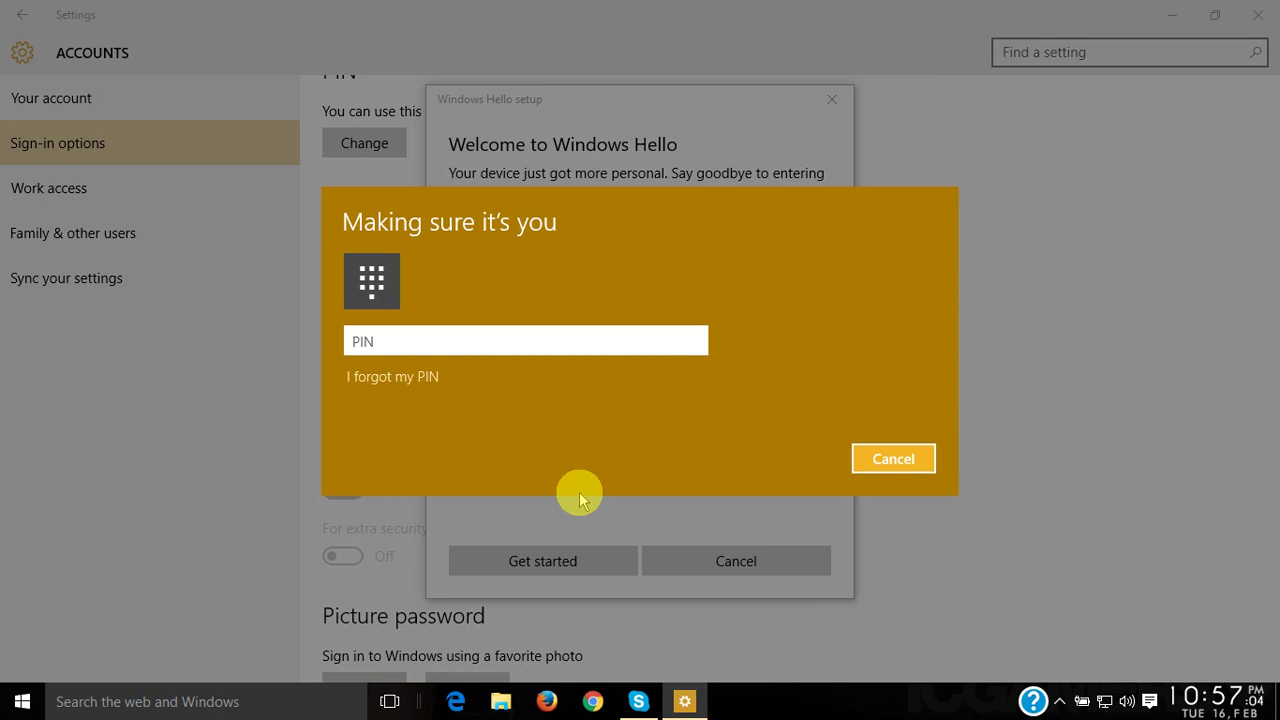
{"action": "type", "text": "1111"}
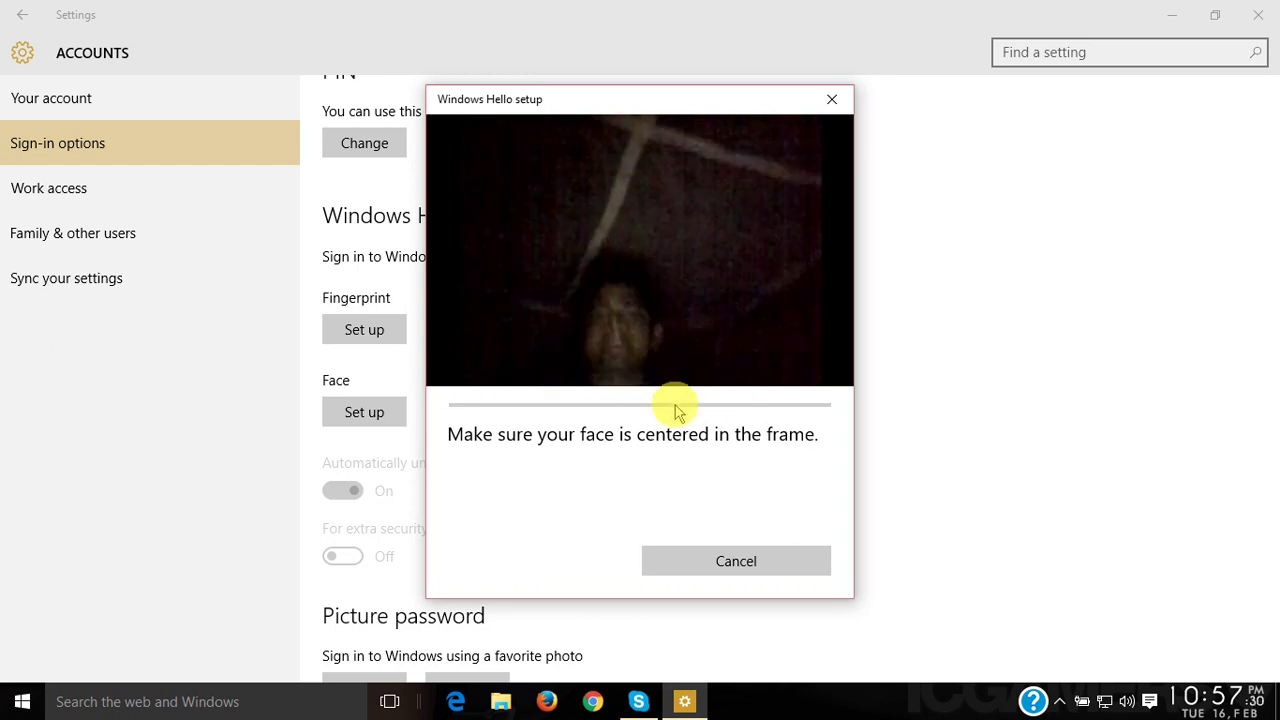
{"action": "left_click", "coordinate": [715, 562]}
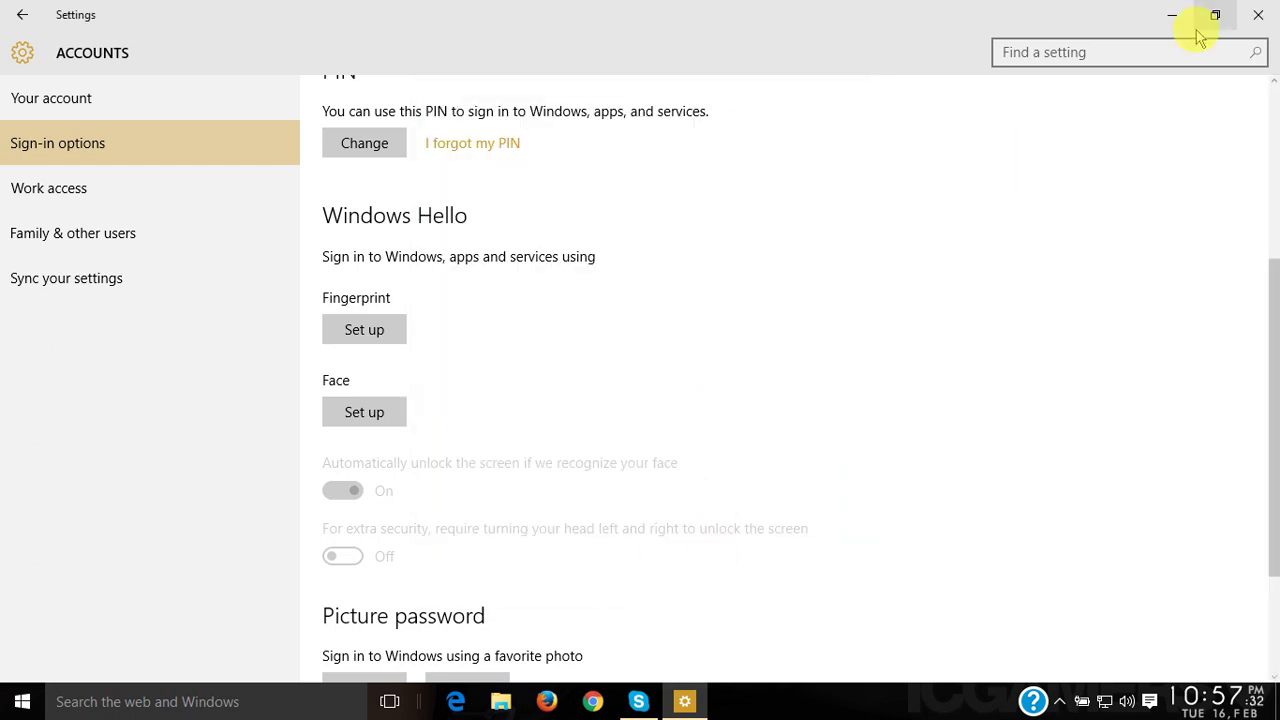
- Close Settings, refresh the desktop twice, and open Apowersoft recorder from the hidden tray icons
{"action": "left_click", "coordinate": [1258, 14]}
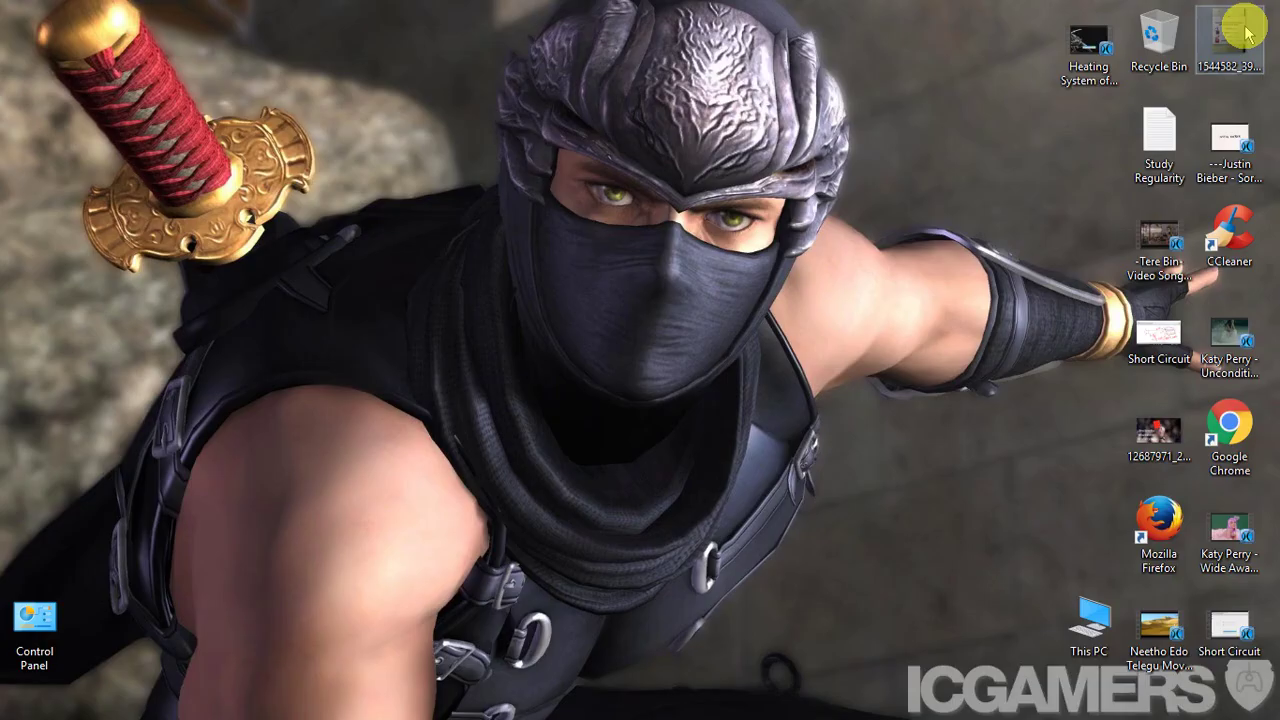
{"action": "right_click", "coordinate": [485, 245]}
{"action": "left_click", "coordinate": [560, 300]}
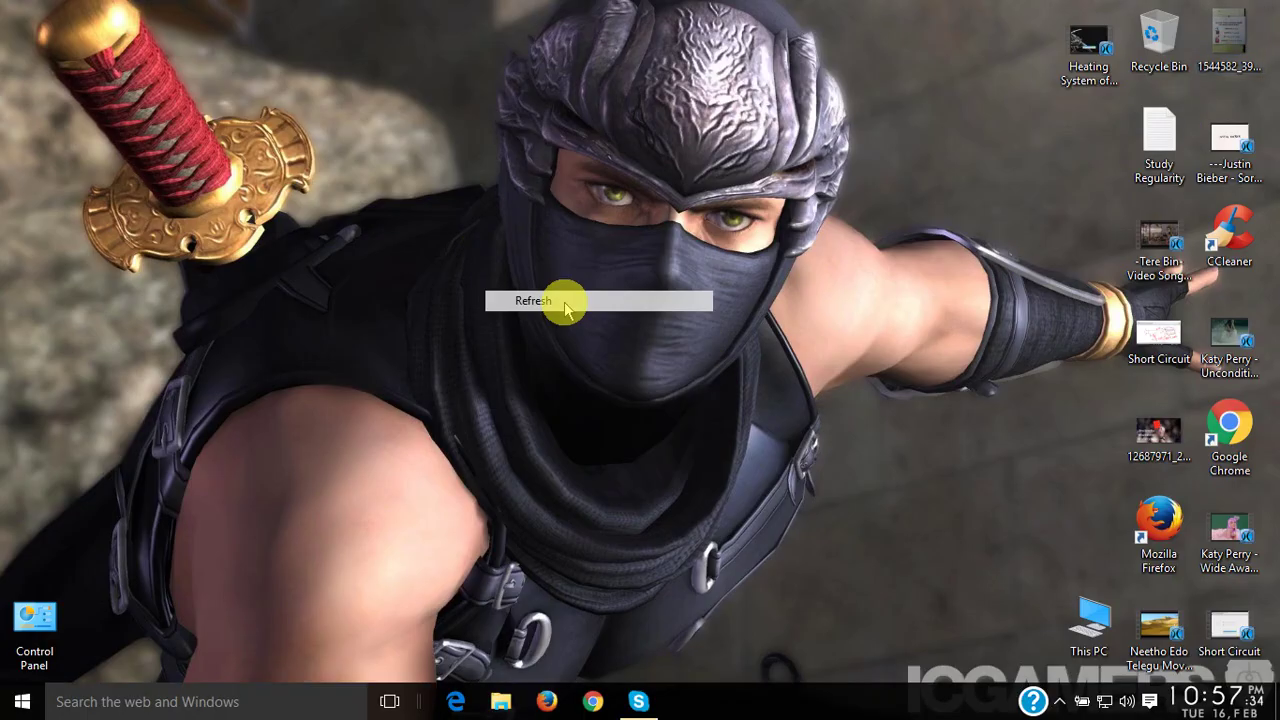
{"action": "right_click", "coordinate": [565, 302]}
{"action": "left_click", "coordinate": [619, 366]}
{"action": "left_click", "coordinate": [1060, 701]}
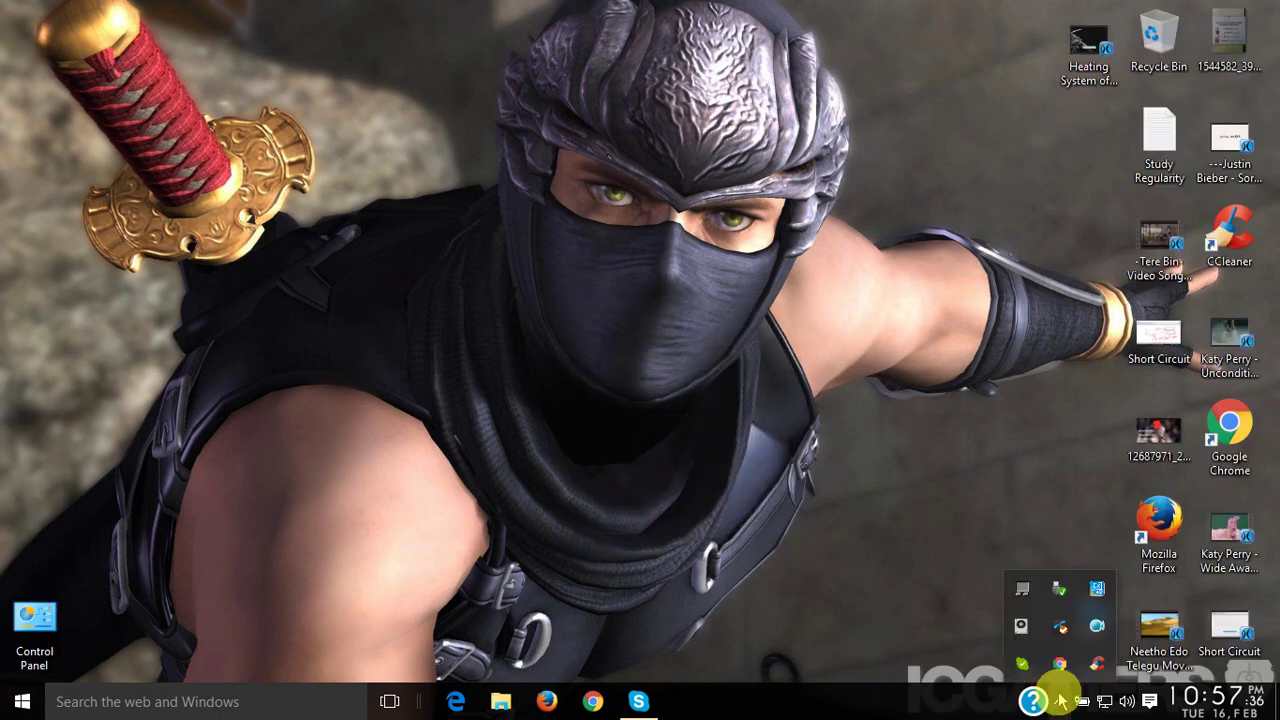
{"action": "left_click", "coordinate": [1097, 626]}
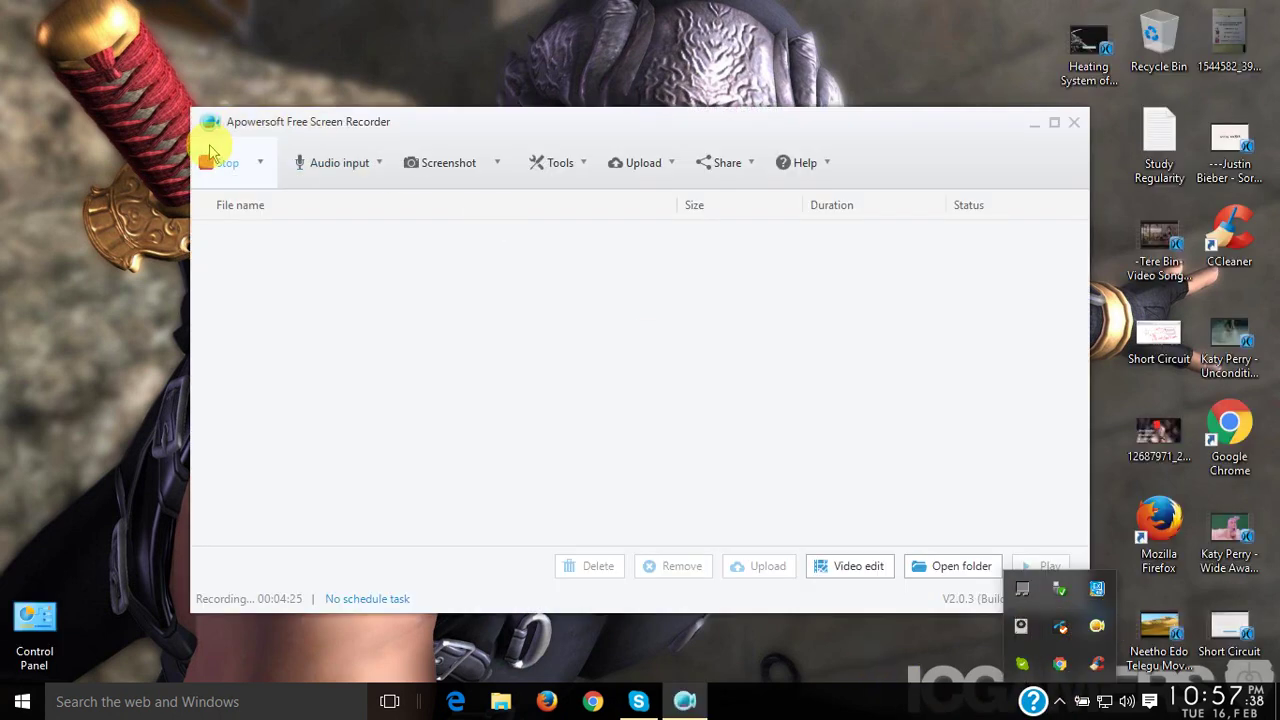